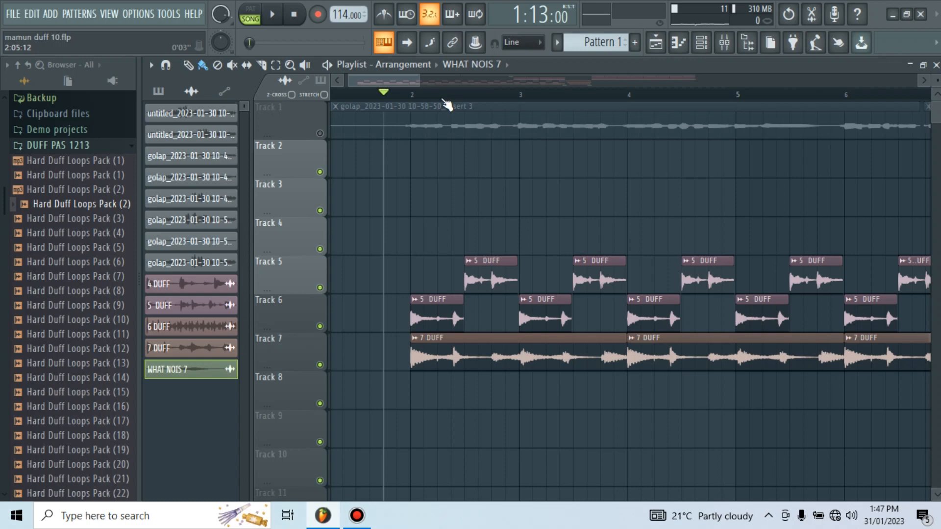
- Examine the layout of the DUFF loop clips across the playlist arrangement, from the opening bars to the end
scroll(447, 104, down, 3)
scroll(445, 104, down, 3)
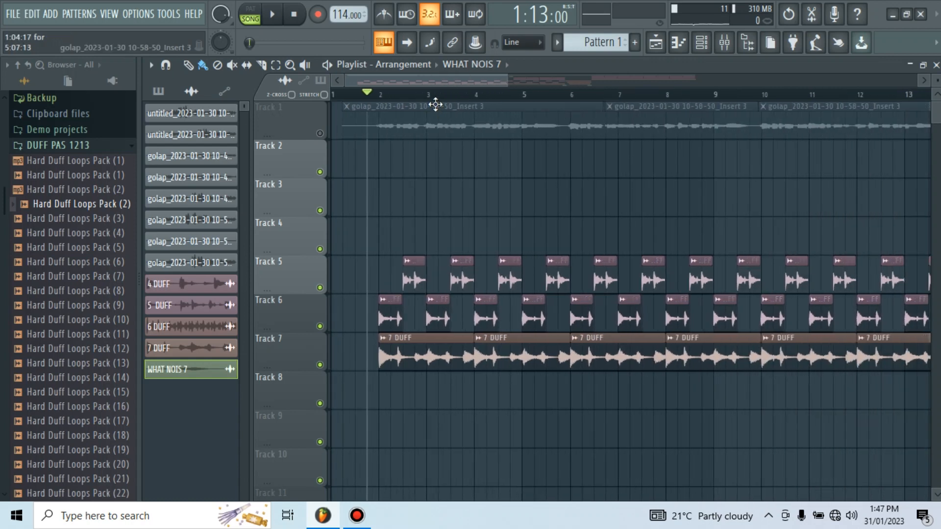
scroll(439, 104, down, 3)
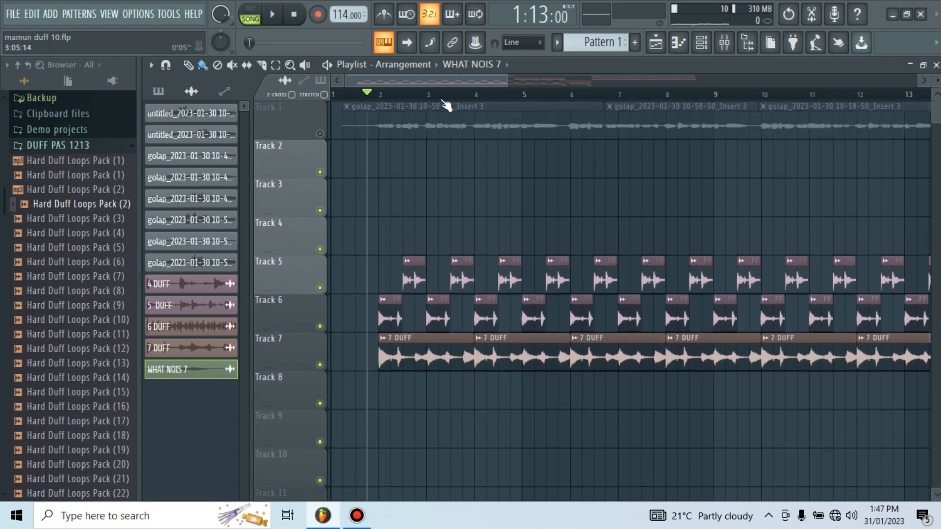
scroll(446, 105, down, 3)
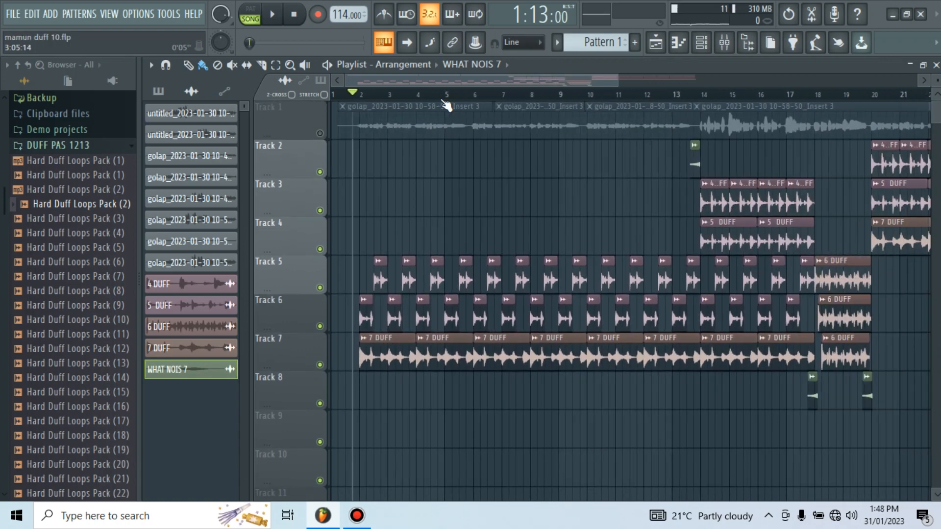
scroll(407, 105, up, 8)
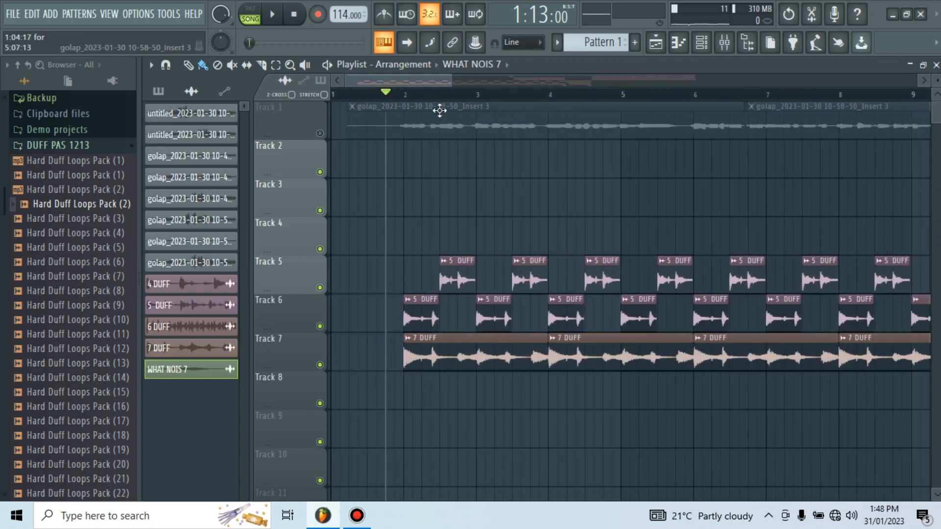
scroll(431, 102, down, 4)
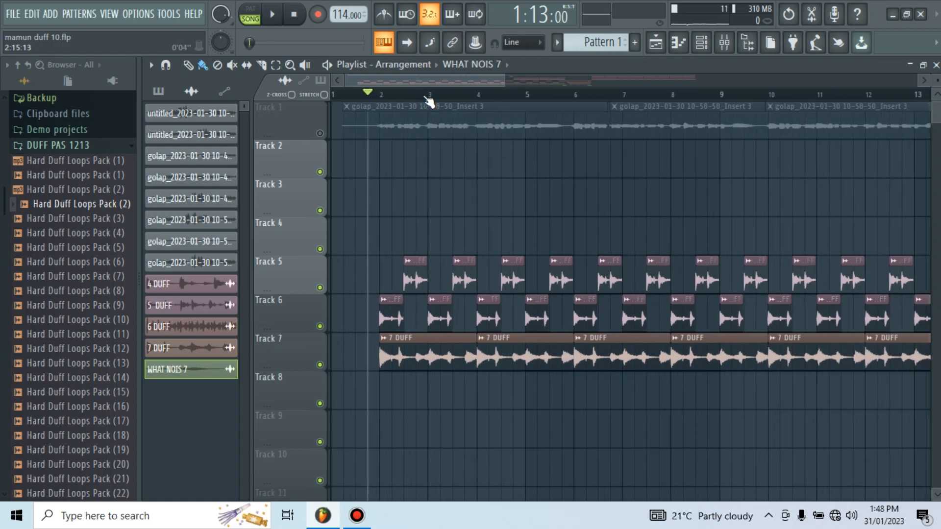
drag(416, 83, 451, 87)
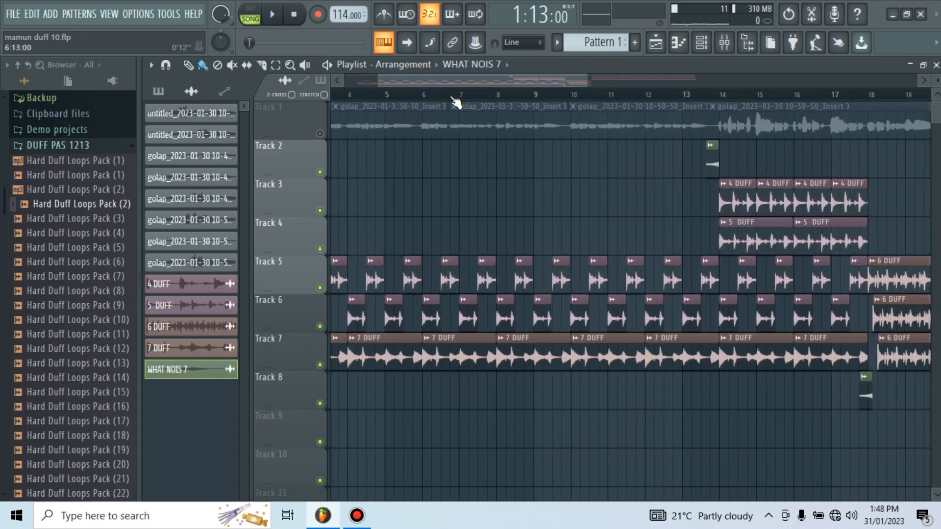
scroll(451, 88, down, 4)
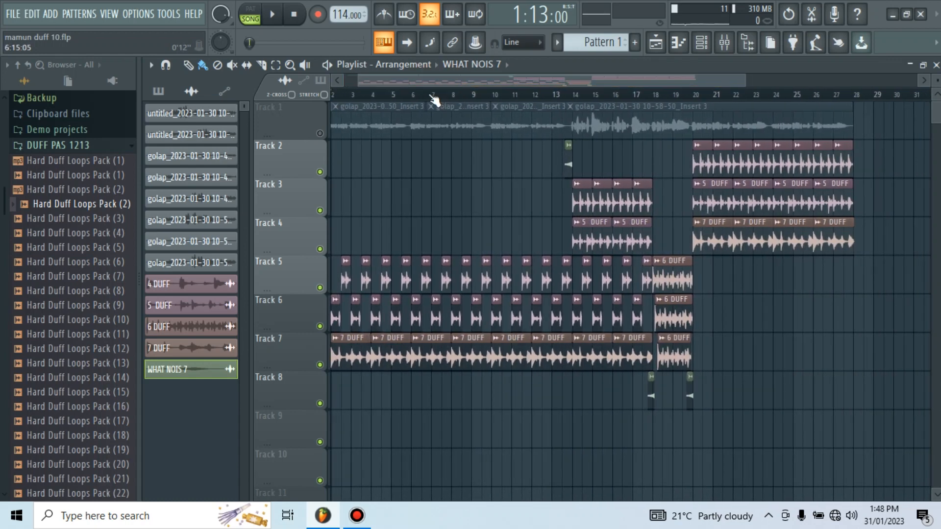
scroll(441, 85, up, 3)
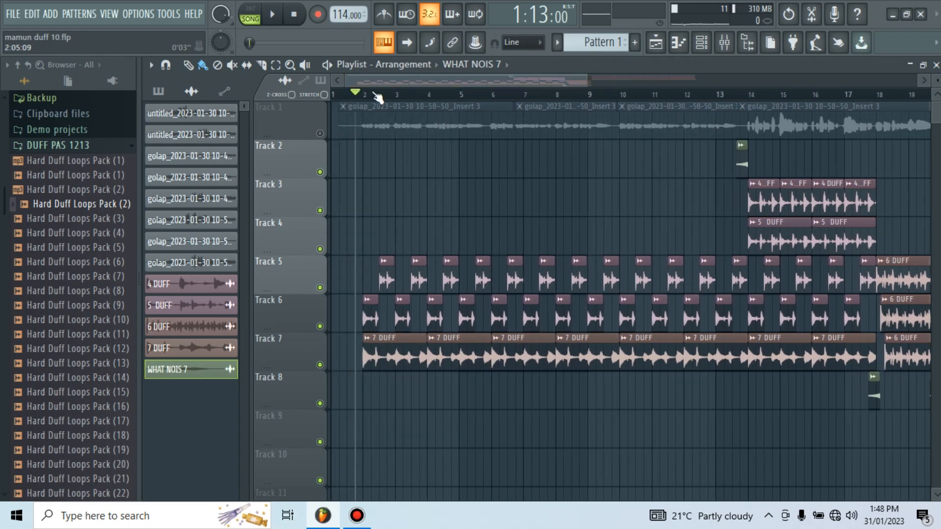
scroll(396, 107, up, 1)
scroll(397, 102, up, 1)
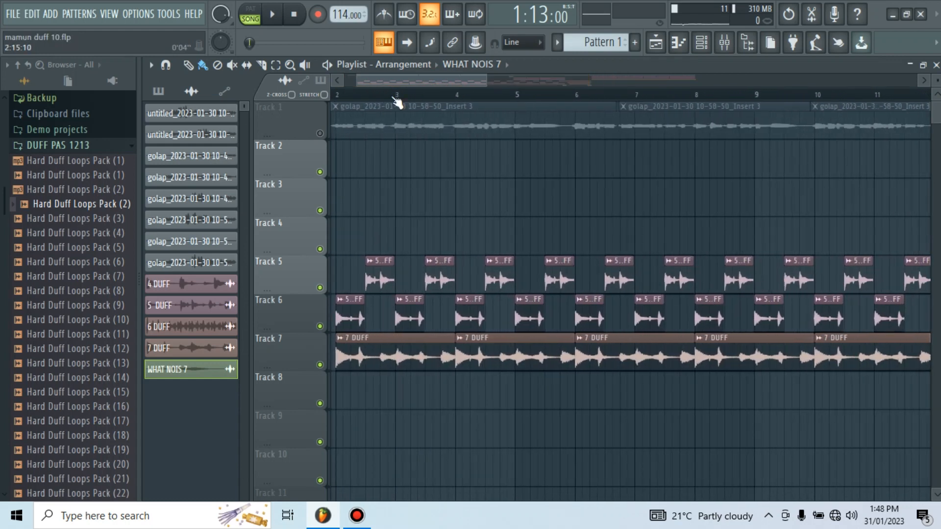
drag(395, 83, 360, 85)
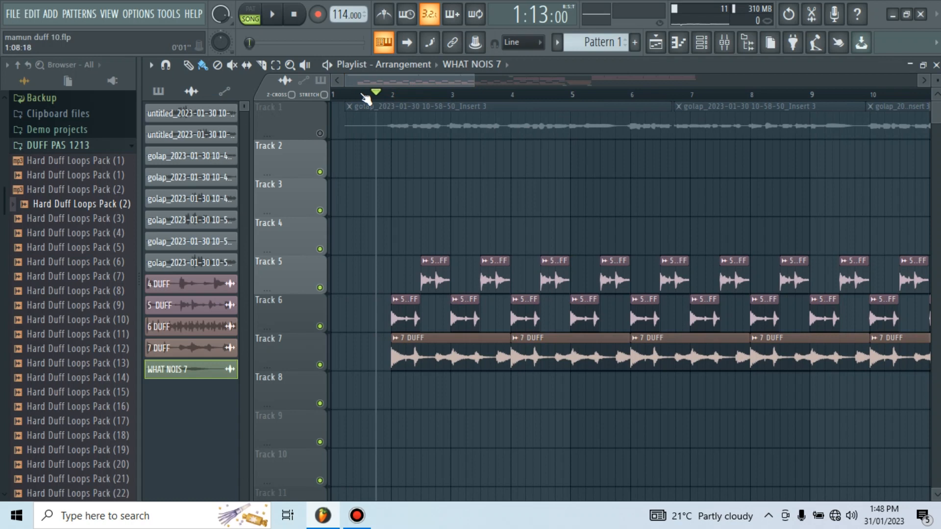
- Mute Tracks 3 to 7 in the playlist, leaving Track 2 and Track 8 active
drag(392, 87, 540, 105)
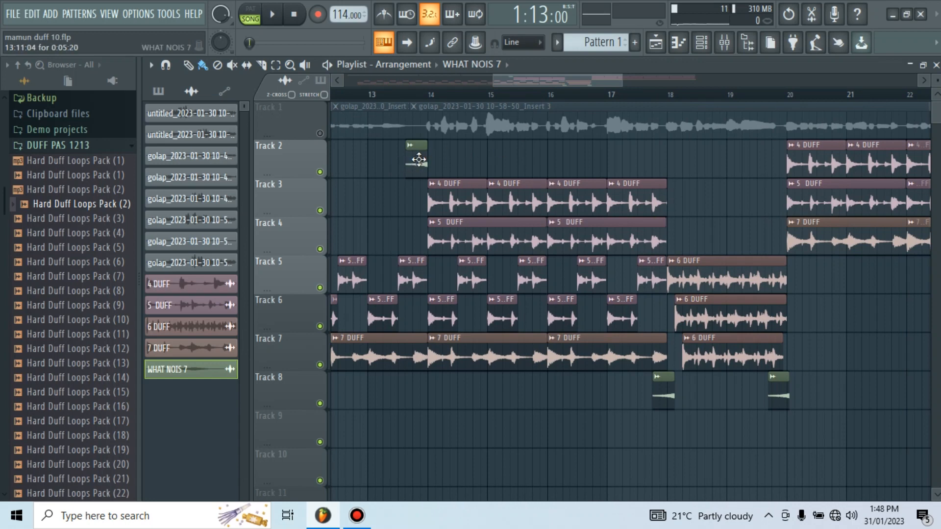
click(320, 365)
click(321, 326)
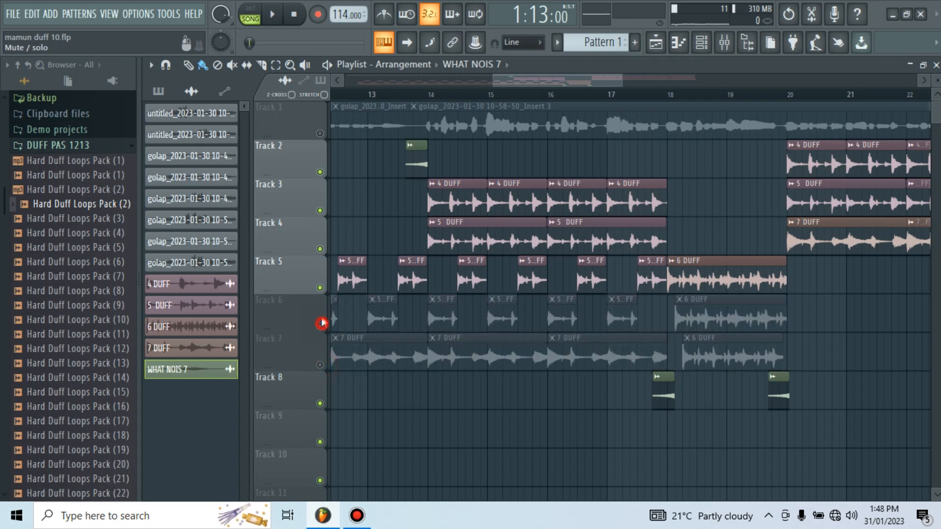
click(320, 287)
click(320, 249)
click(320, 210)
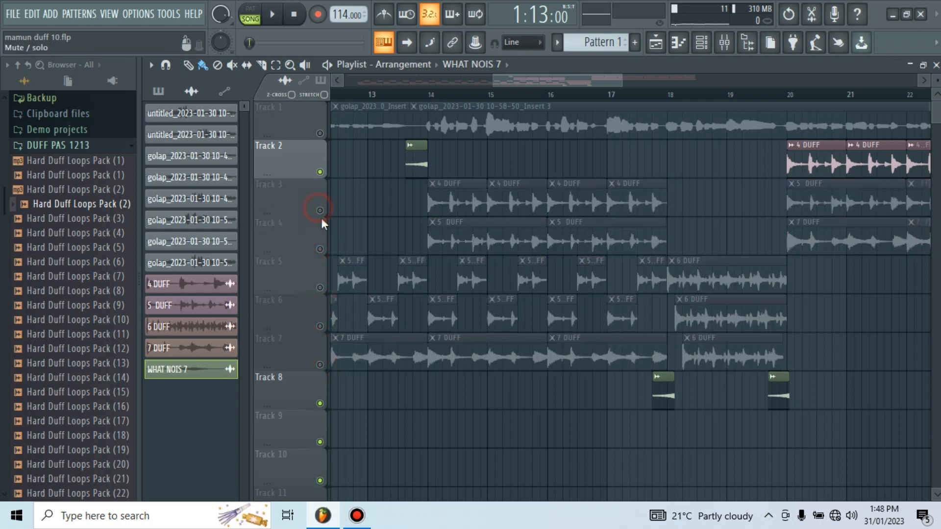
- Set the playback position to 13:09:00 and audition the WHAT NOIS 7 clip on Track 2
click(398, 94)
click(273, 16)
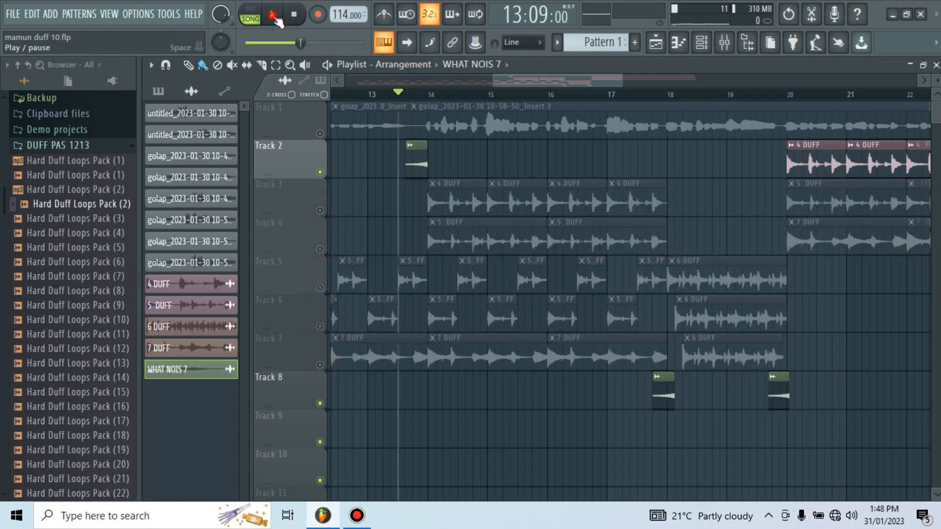
click(295, 18)
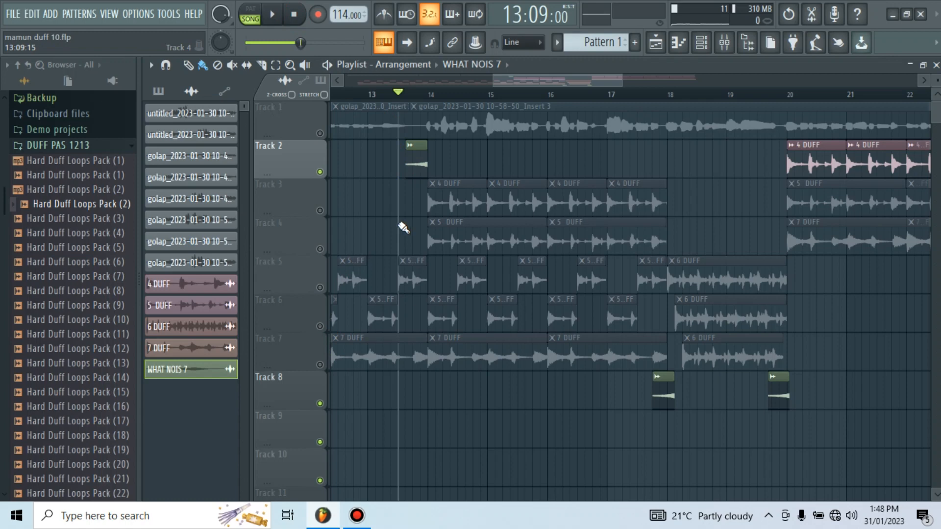
- Unmute Track 3 and audition its 4 DUFF loop together with Track 2 from 13:09:00
click(319, 211)
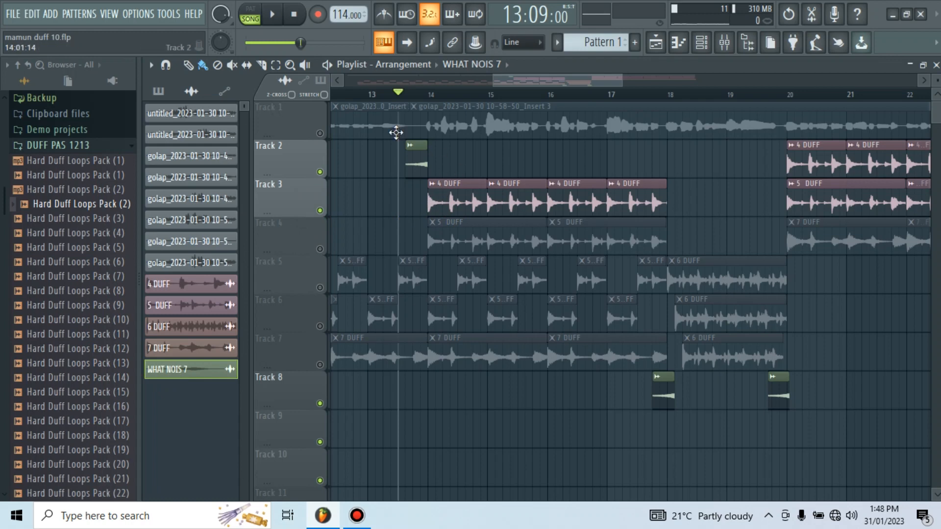
click(273, 17)
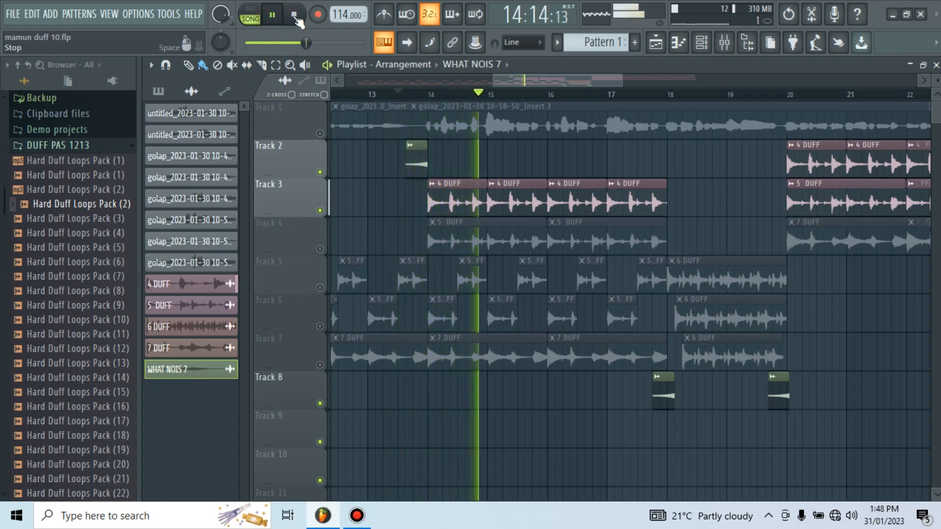
click(294, 18)
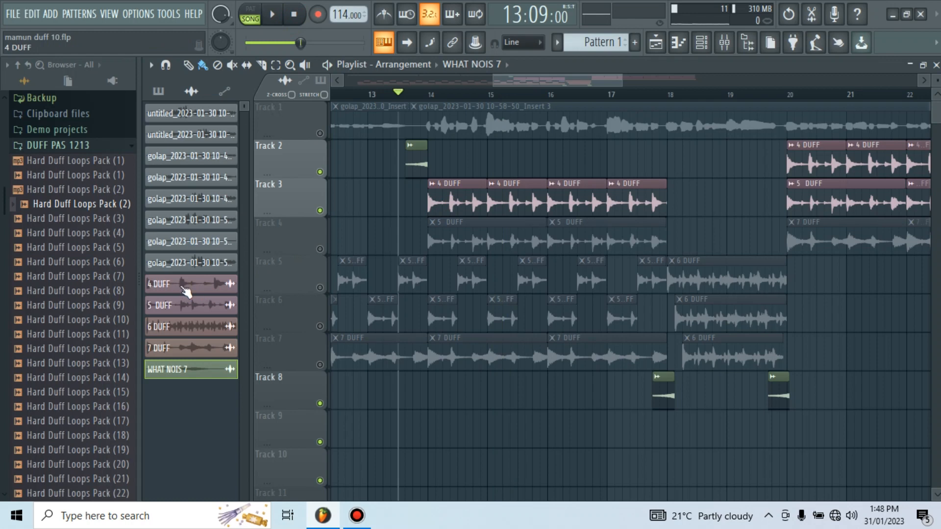
- Try placing a 4 DUFF clip on Track 8 near bar 10
drag(185, 291, 402, 398)
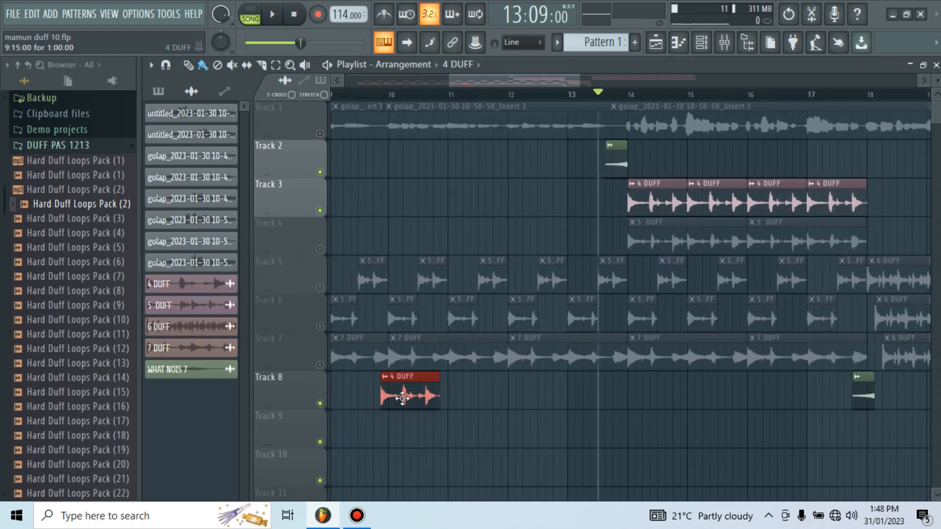
right_click(402, 396)
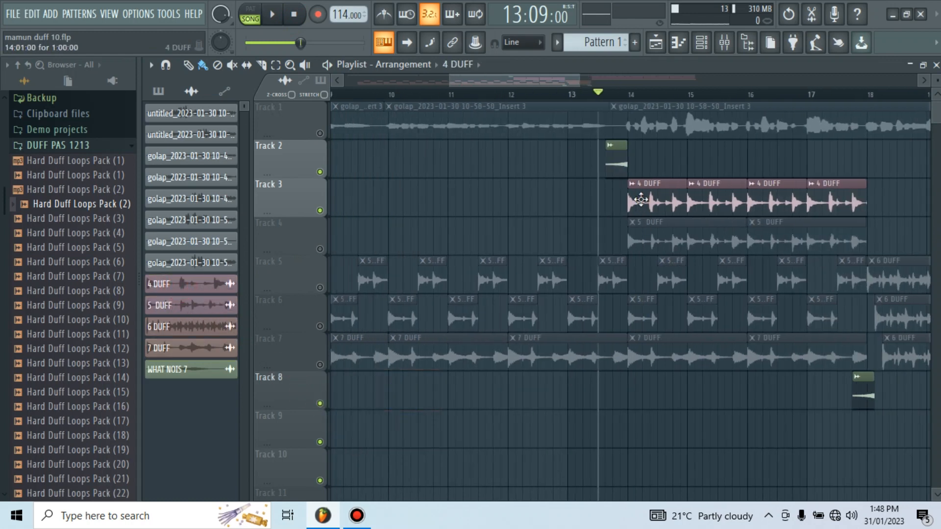
- Inspect the Fruity Parametric EQ 2, Fruity Compressor and Soundgoodizer settings on mixer Insert 4, which carries the 4 DUFF sample
double_click(641, 200)
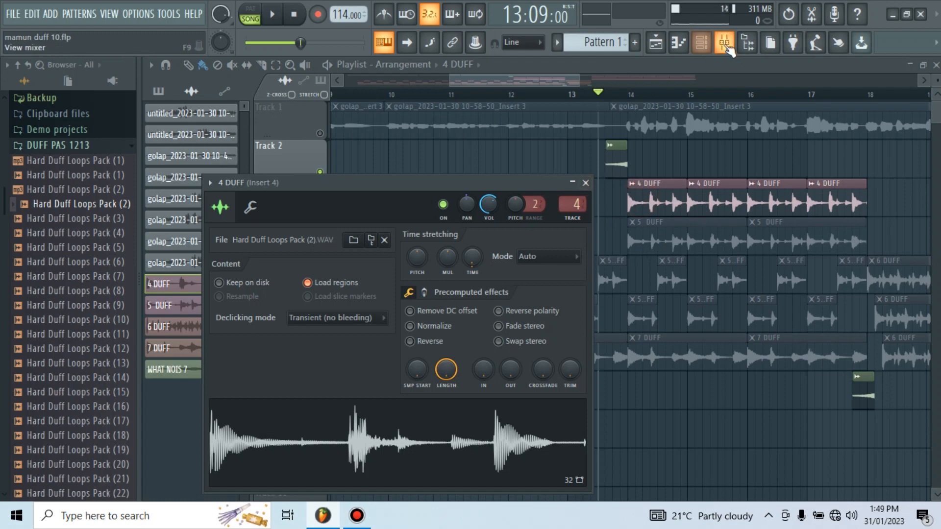
click(724, 44)
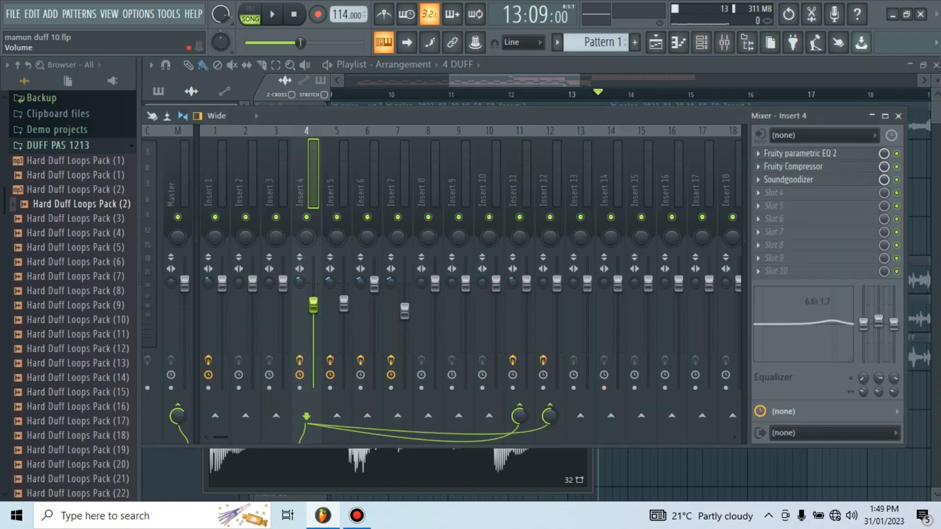
click(789, 154)
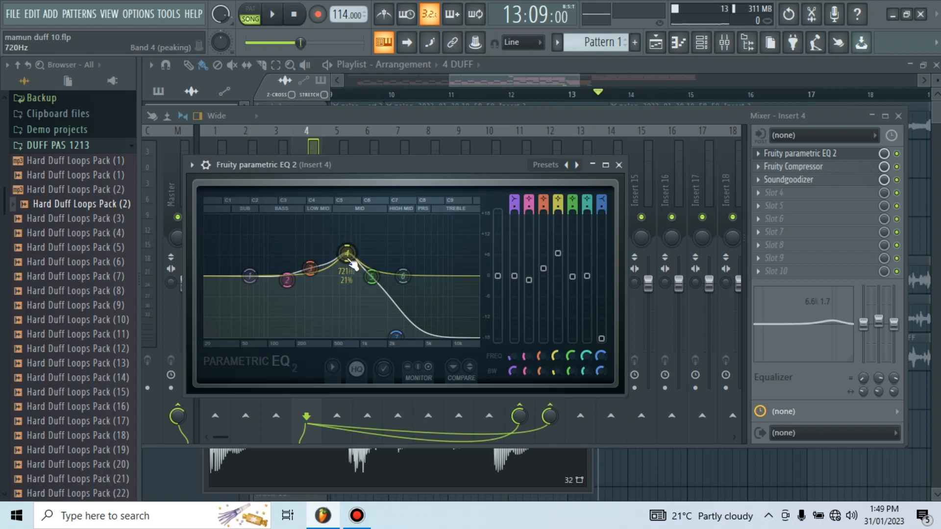
click(619, 165)
click(778, 167)
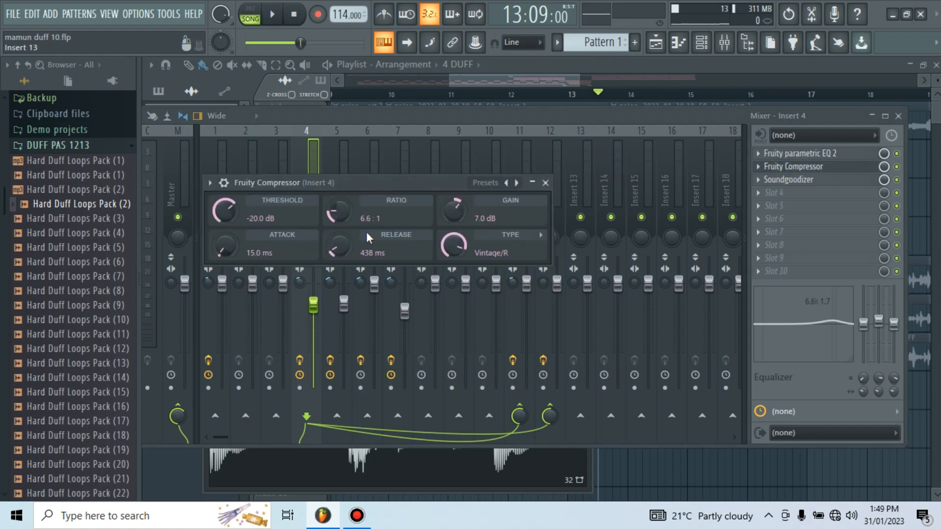
click(545, 184)
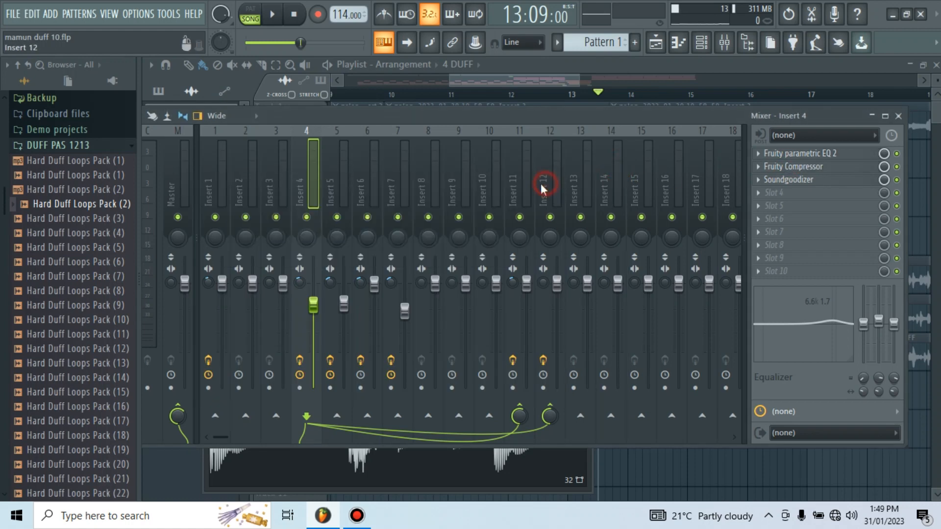
click(787, 179)
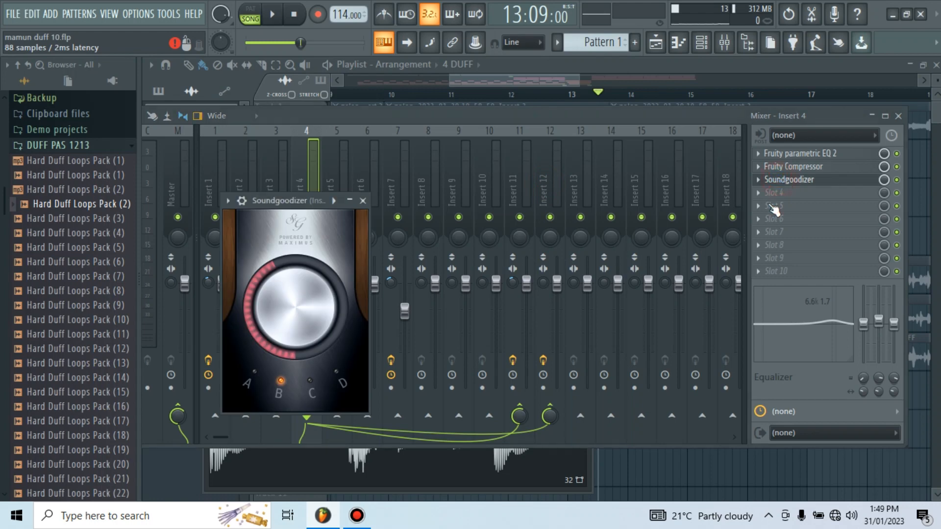
click(363, 201)
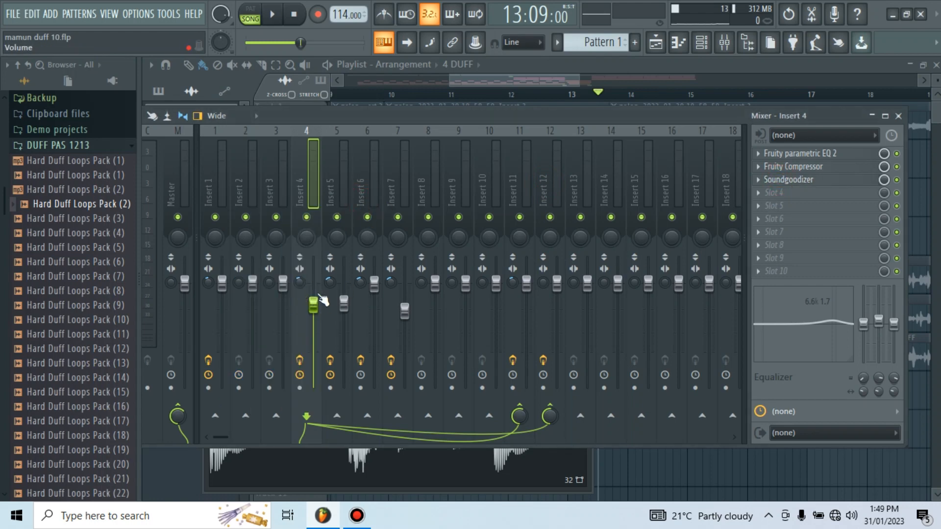
- Inspect the Fruity Delay 3 on Insert 12 and the Fruity Reeverb 2 on Insert 11, then return to the playlist
click(557, 286)
click(793, 154)
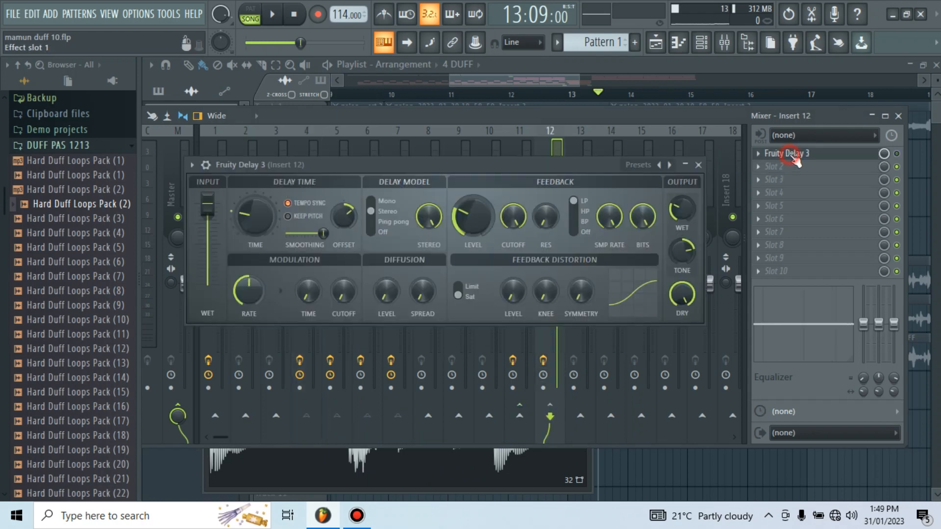
click(699, 165)
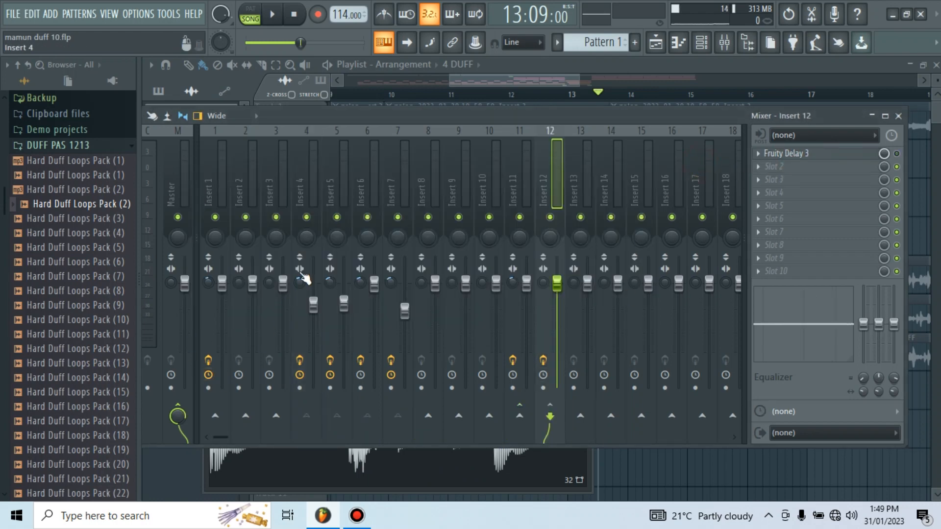
click(313, 305)
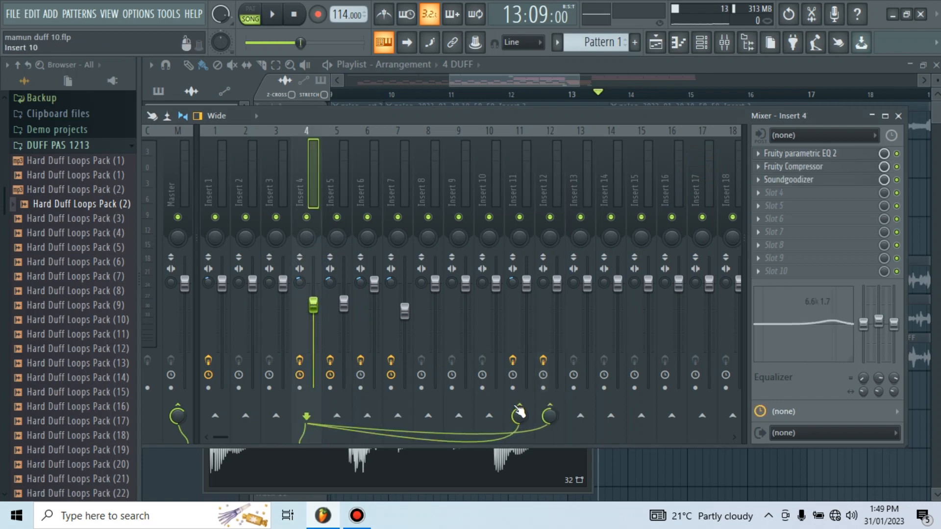
click(527, 279)
click(789, 154)
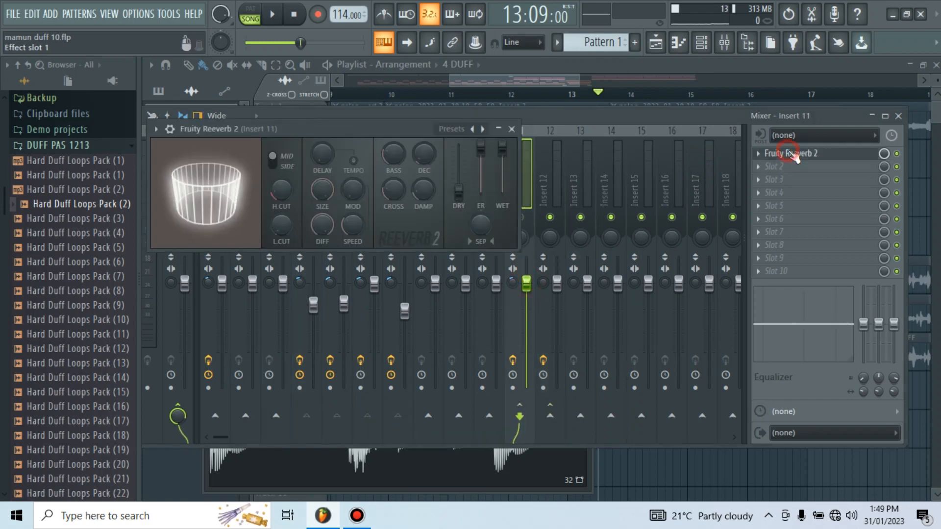
click(512, 129)
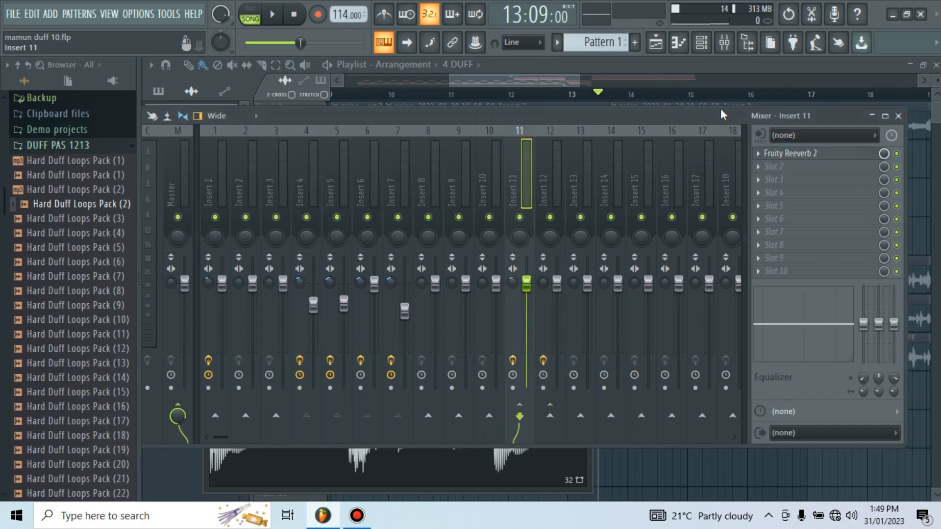
click(898, 116)
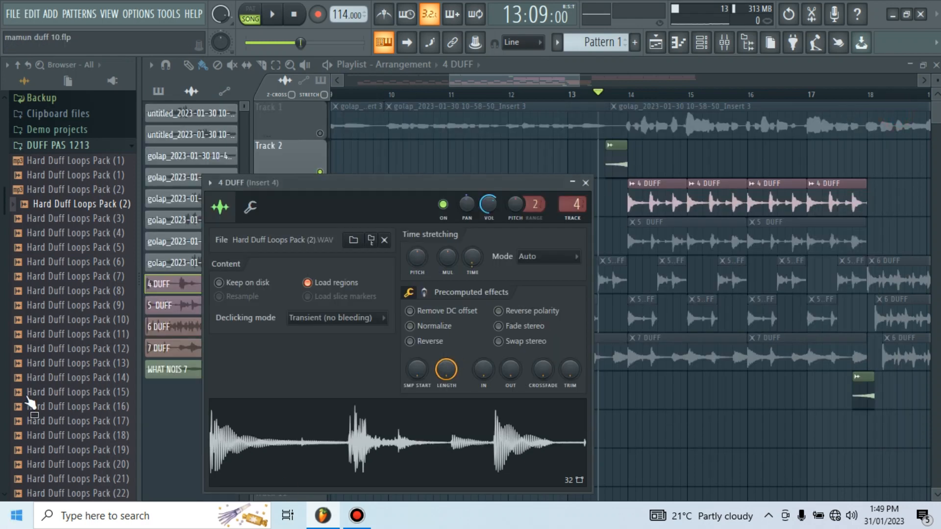
click(586, 183)
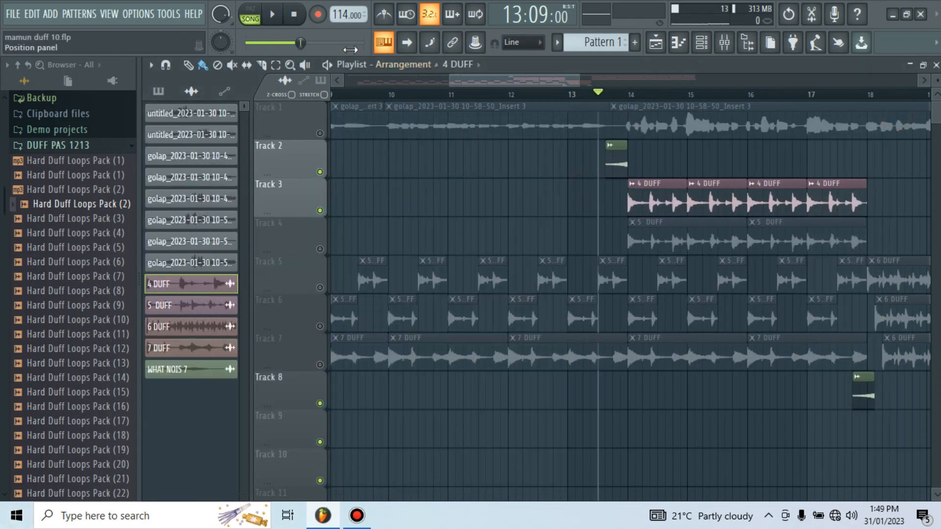
- Audition the 4 DUFF loops on Track 3 with Track 2 again from 13:09:00
click(281, 20)
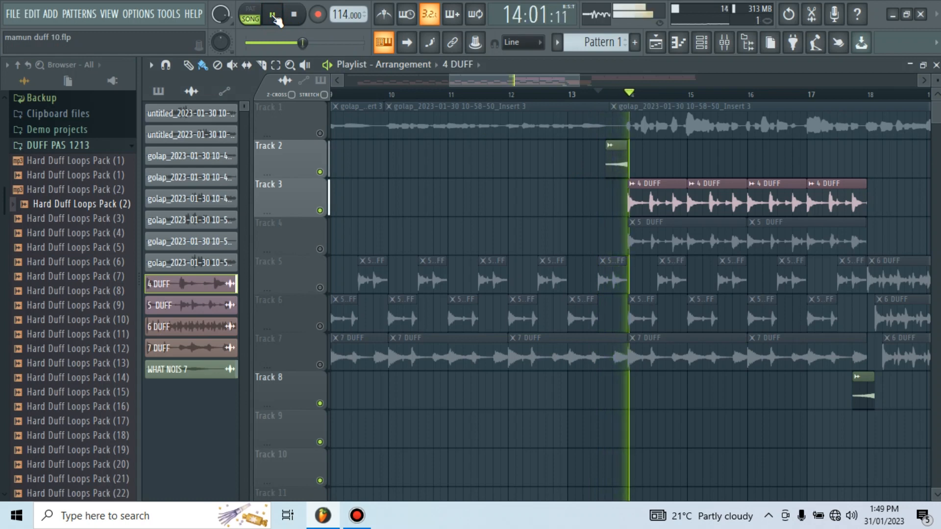
click(305, 70)
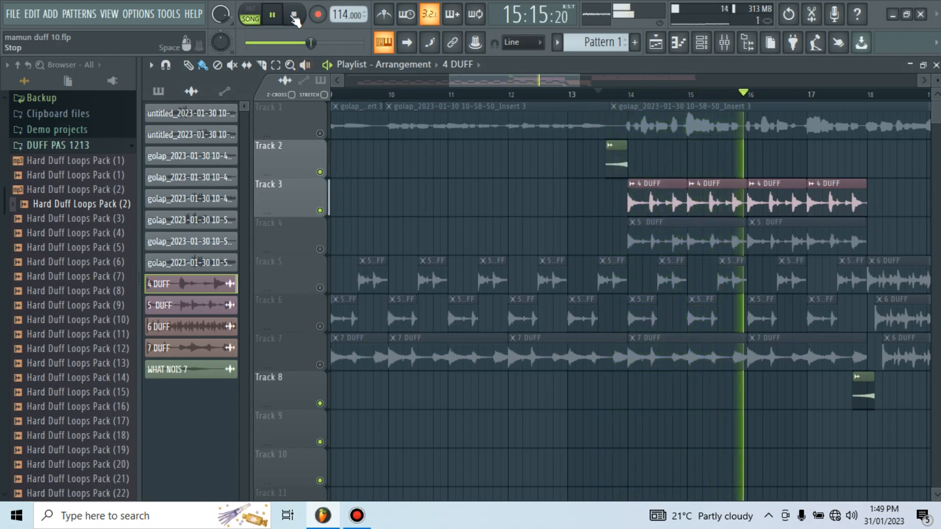
click(293, 15)
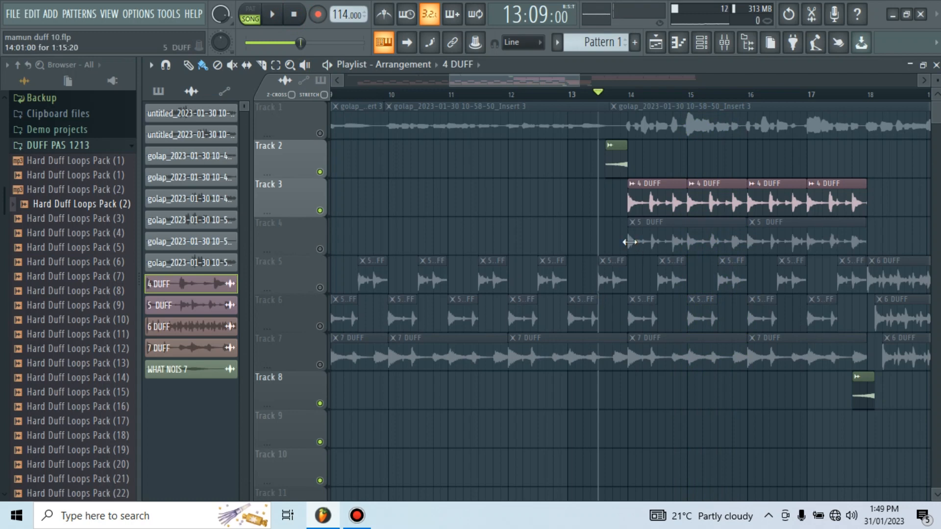
- Unmute Track 4 and Track 5 so their duff clips join the playback
click(320, 249)
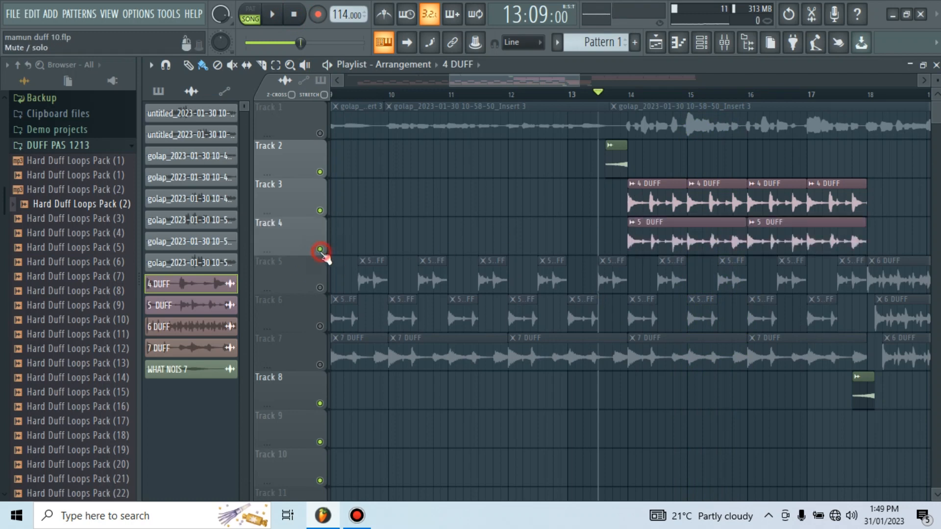
click(320, 288)
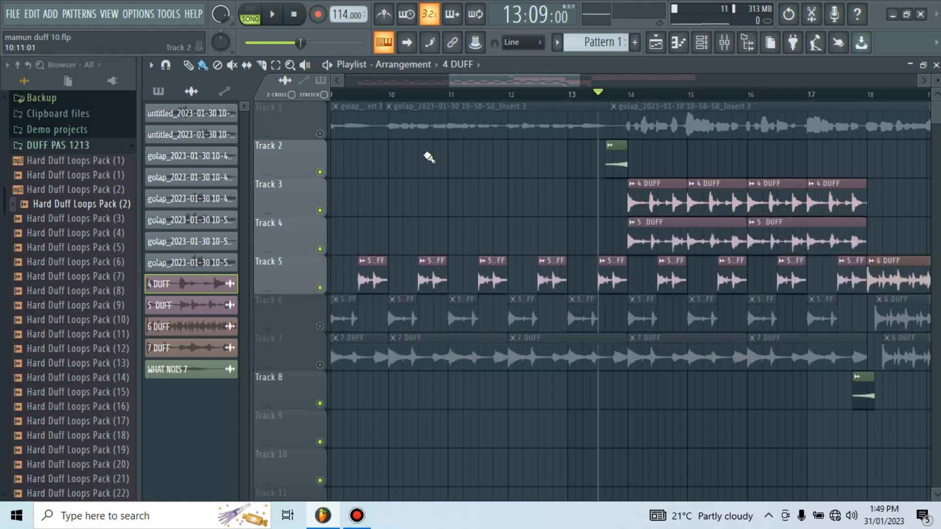
- Open the first 5 DUFF clip on Track 5 and inspect the Fruity parametric EQ 2 on its mixer channel, Insert 5
drag(479, 84, 361, 105)
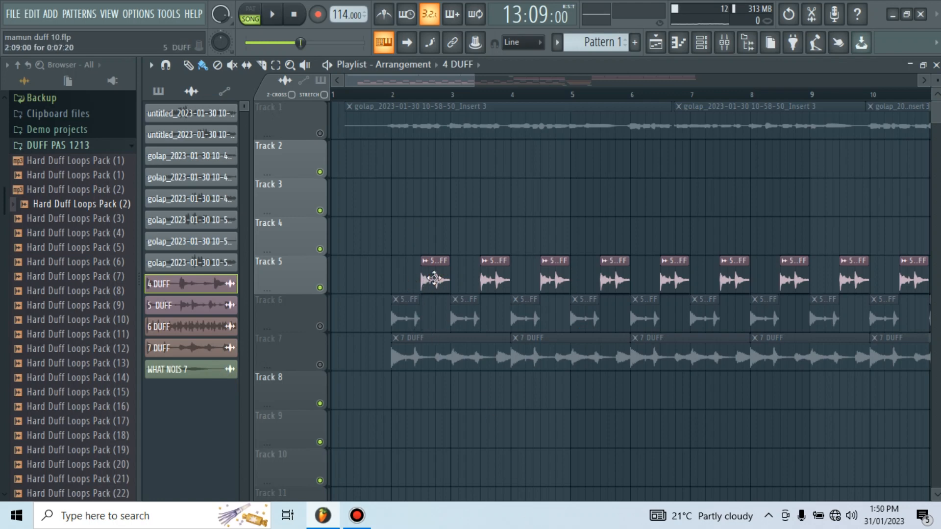
double_click(434, 278)
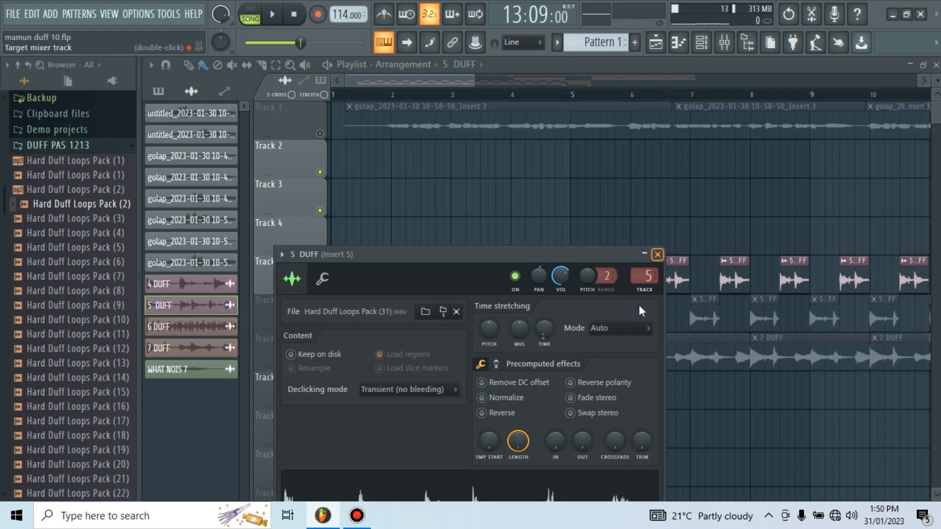
click(725, 43)
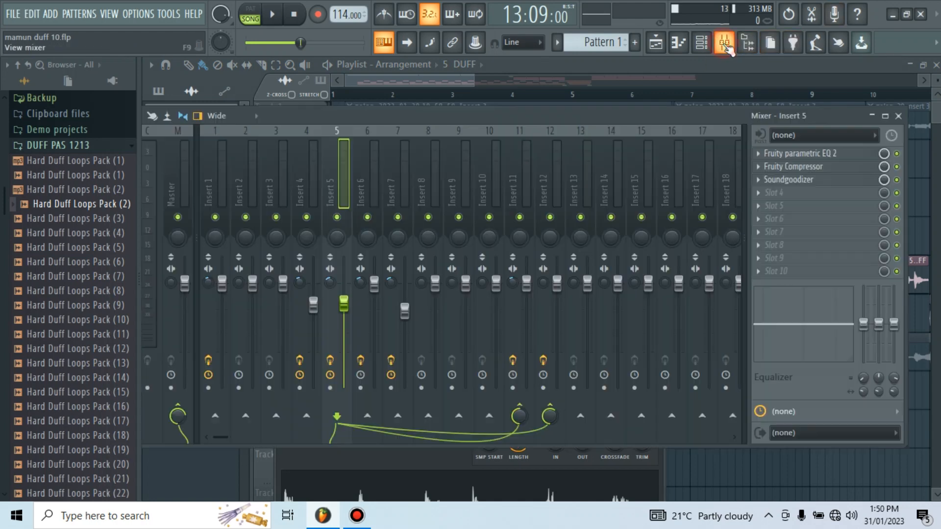
click(786, 155)
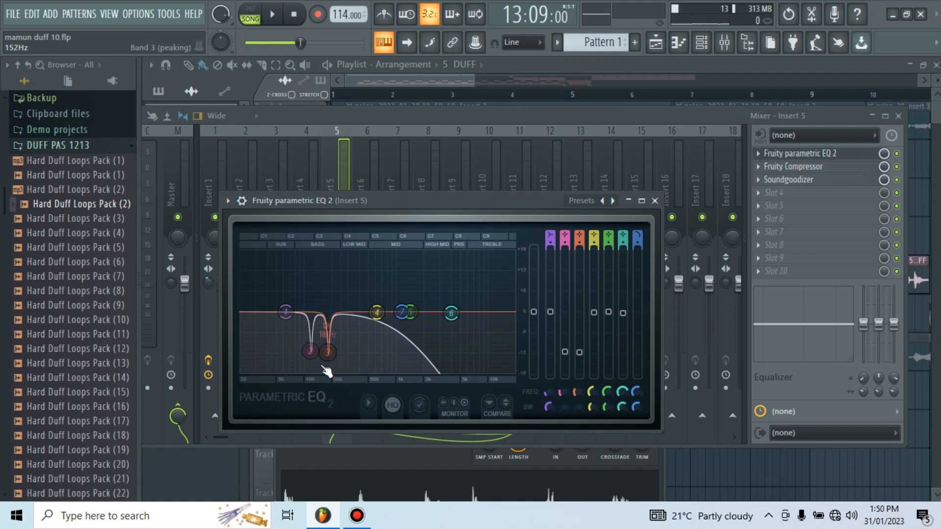
- Compare the duff playback with Insert 5's Fruity parametric EQ 2 bypassed and re-enabled, and close the EQ
click(897, 153)
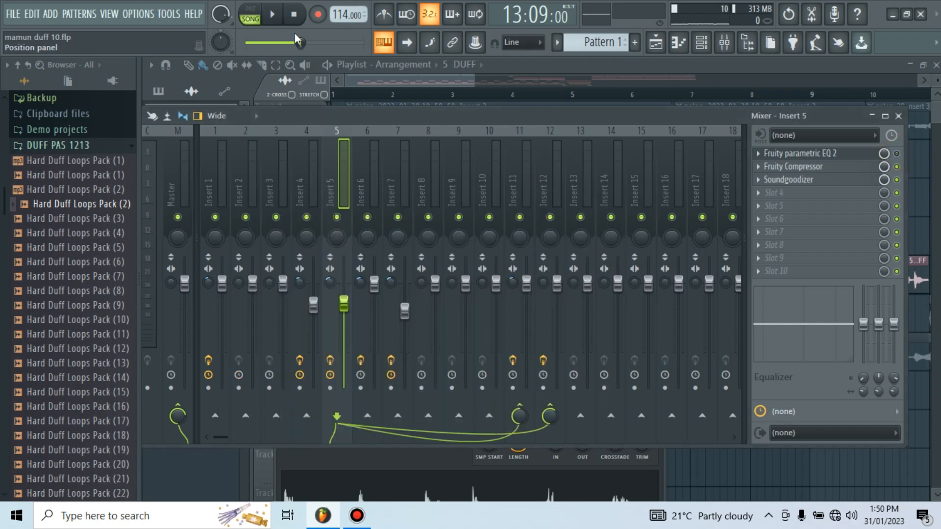
click(273, 15)
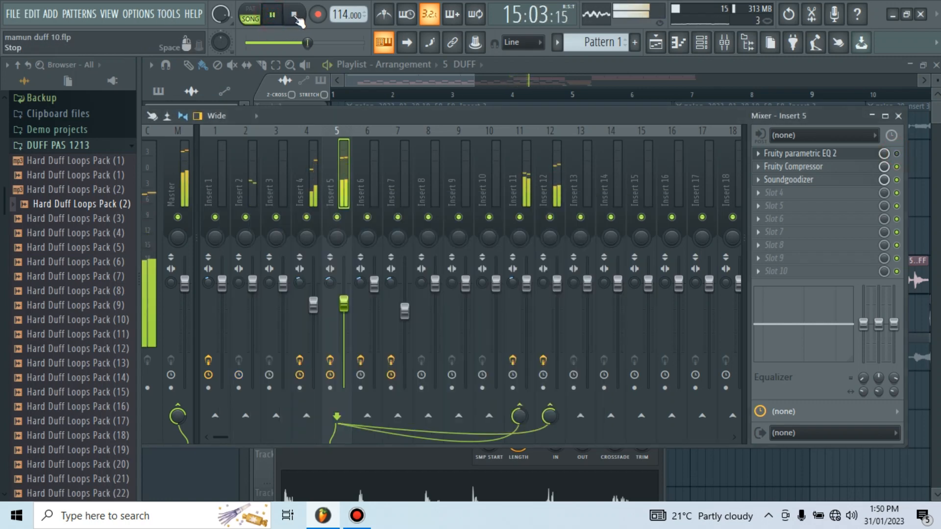
click(295, 16)
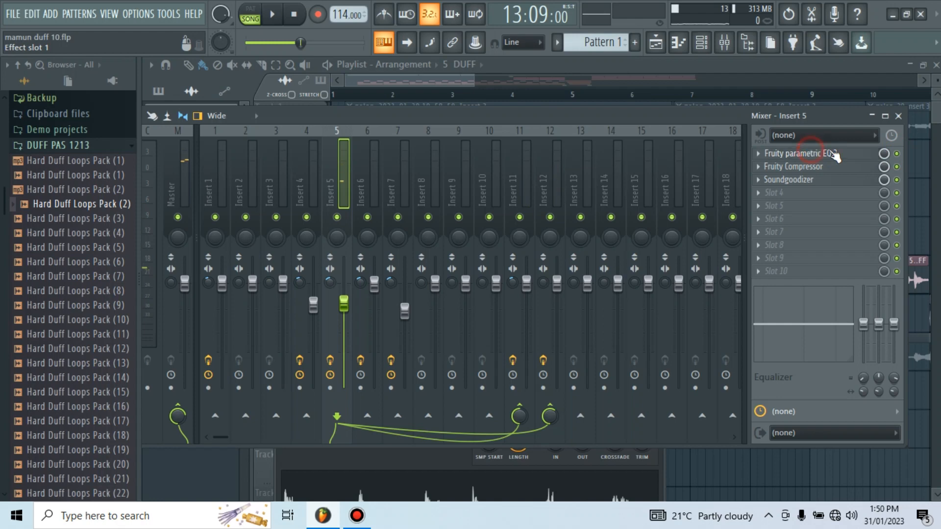
click(800, 160)
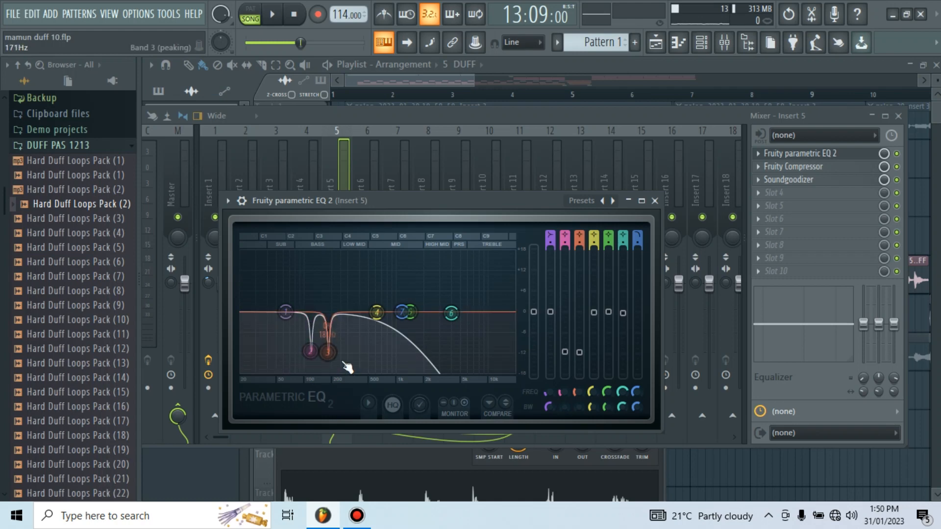
click(273, 15)
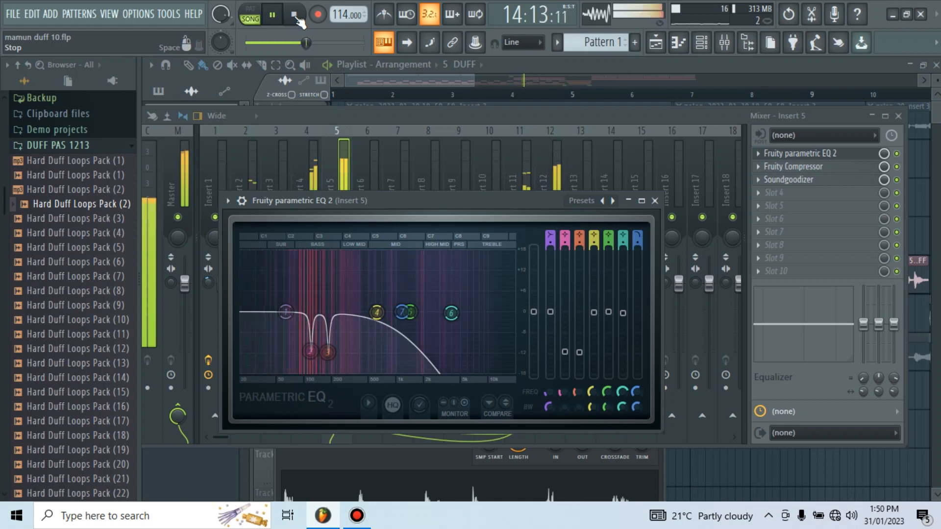
click(295, 17)
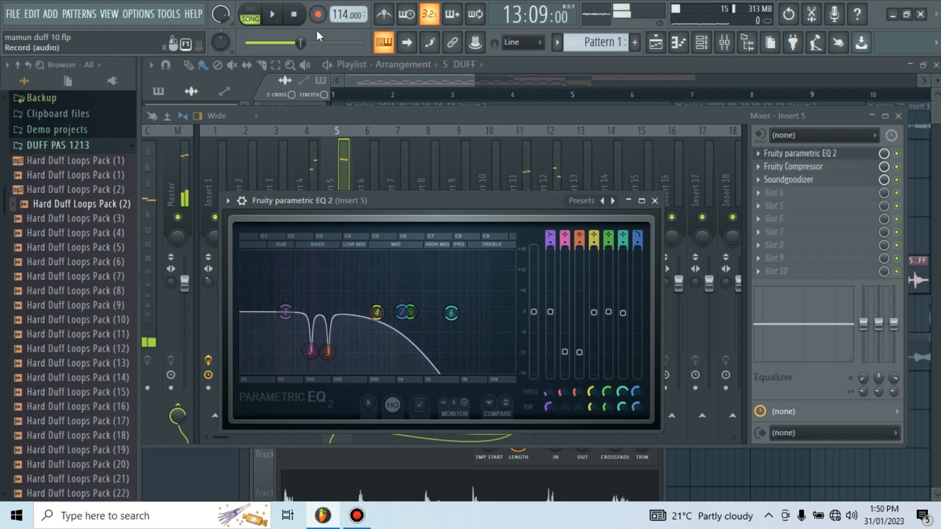
click(655, 201)
- Inspect the Fruity Compressor and Soundgoodizer settings on Insert 5
click(791, 169)
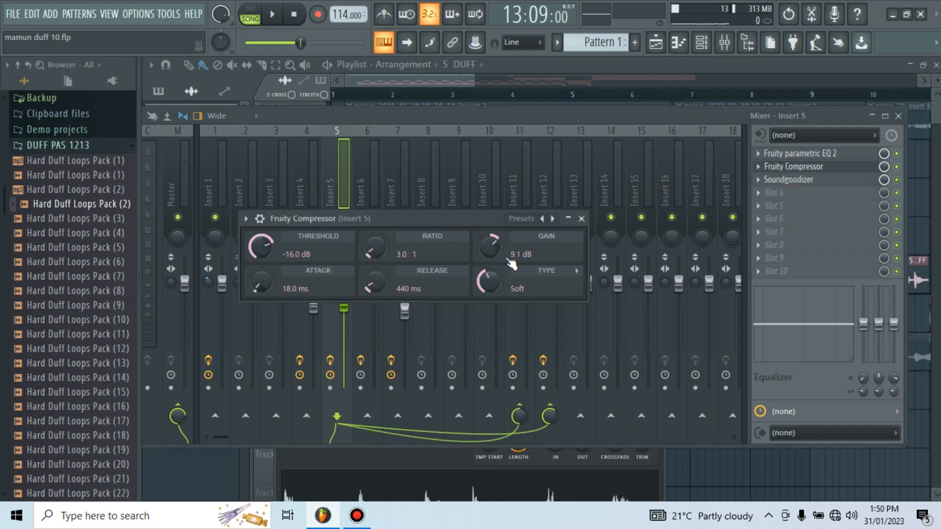
click(581, 219)
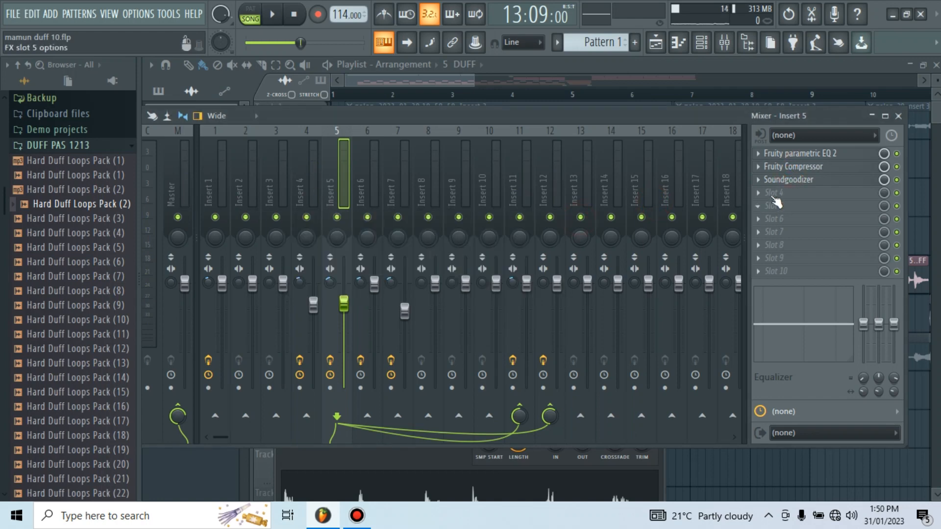
click(772, 180)
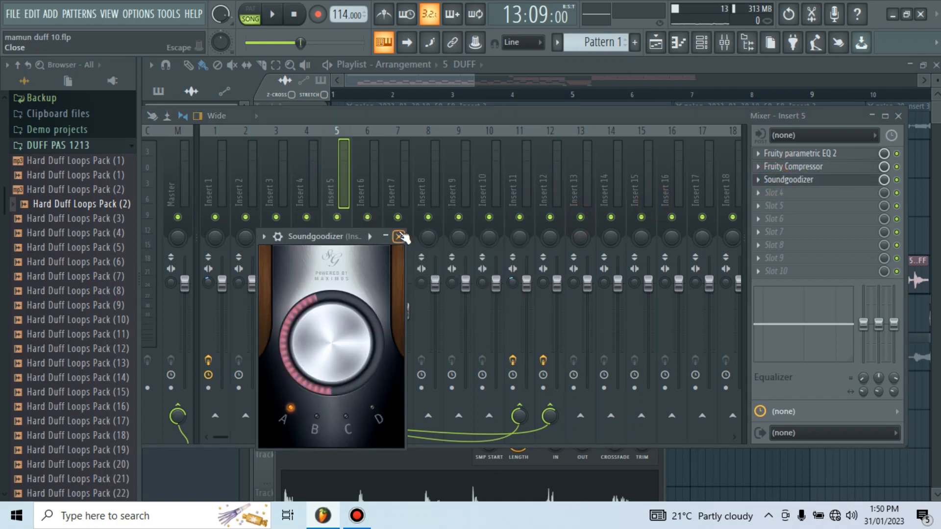
click(400, 236)
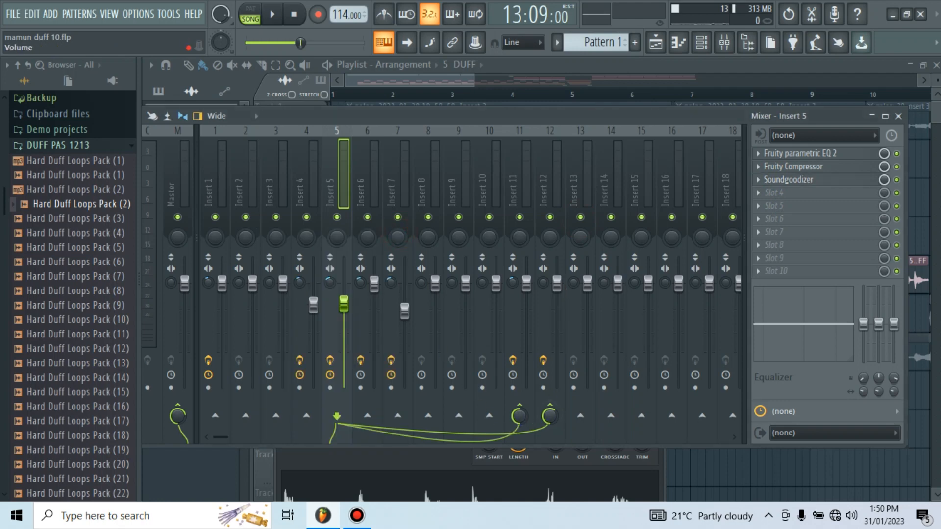
- Check the effects on Insert 12 and Insert 11, which receive Insert 5's sends, and return to the playlist
click(557, 336)
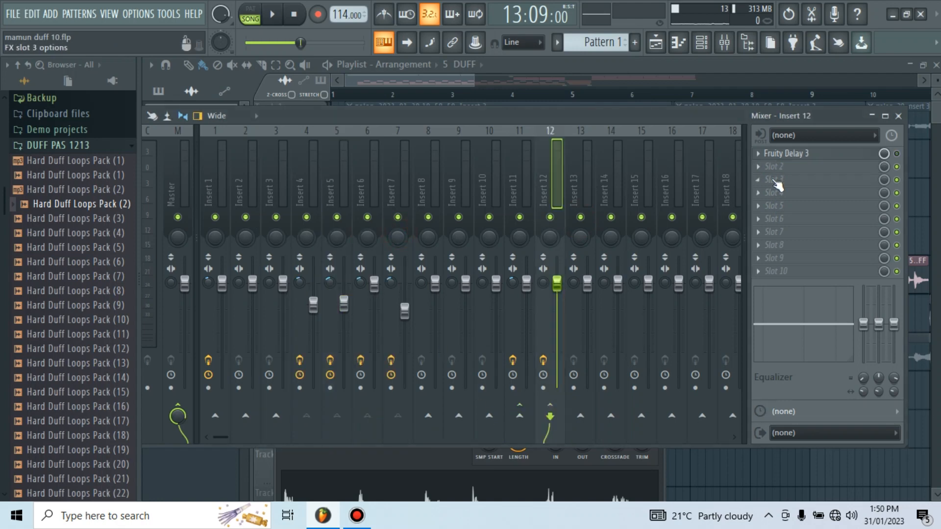
click(343, 306)
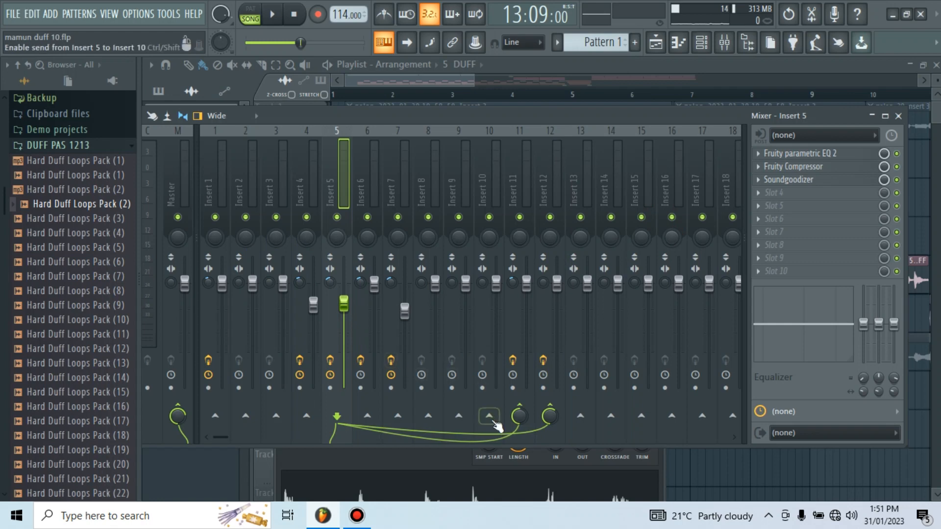
click(527, 282)
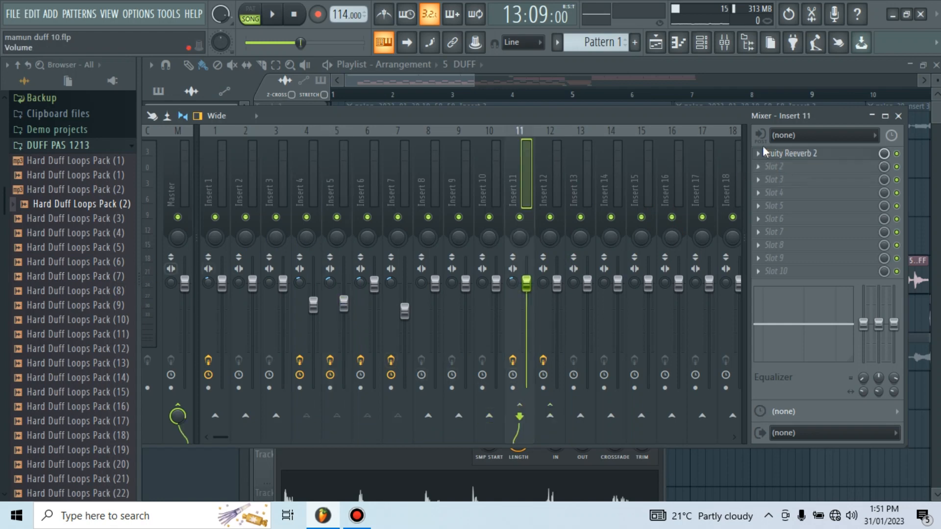
click(898, 116)
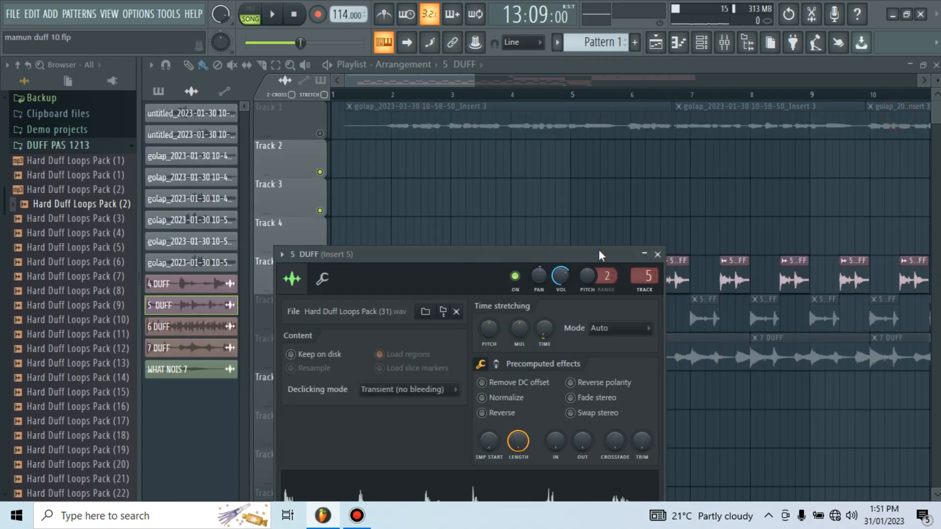
click(657, 255)
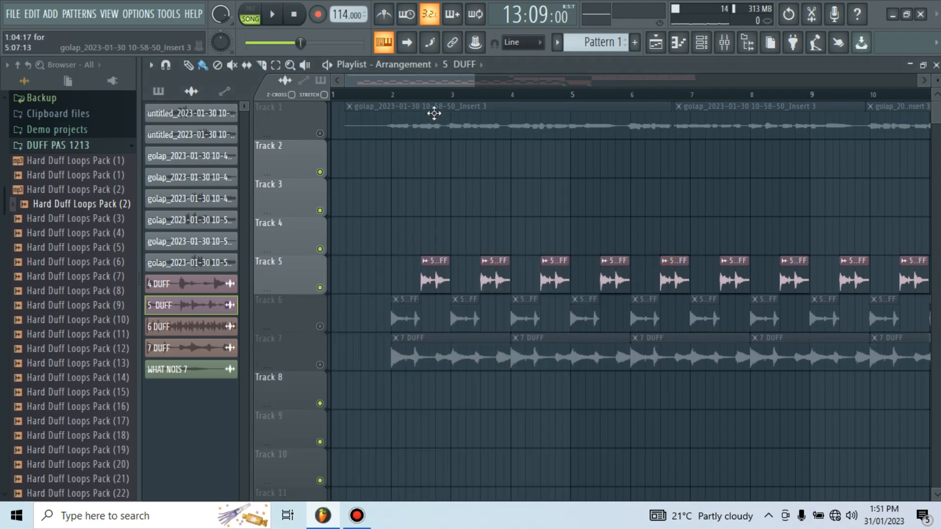
- Place a trial 5 DUFF clip in bar 2 beneath the arrangement and try resizing its edges on Tracks 9 and 8
scroll(430, 96, up, 2)
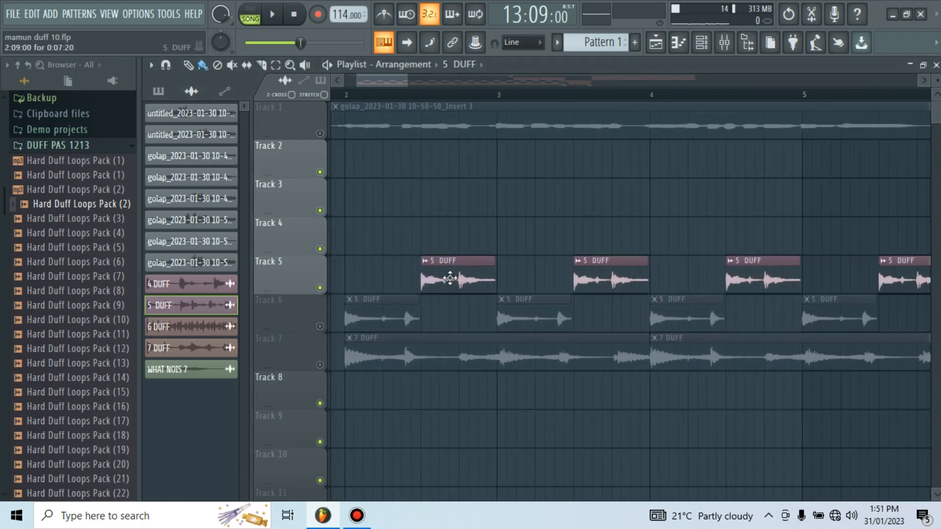
click(406, 433)
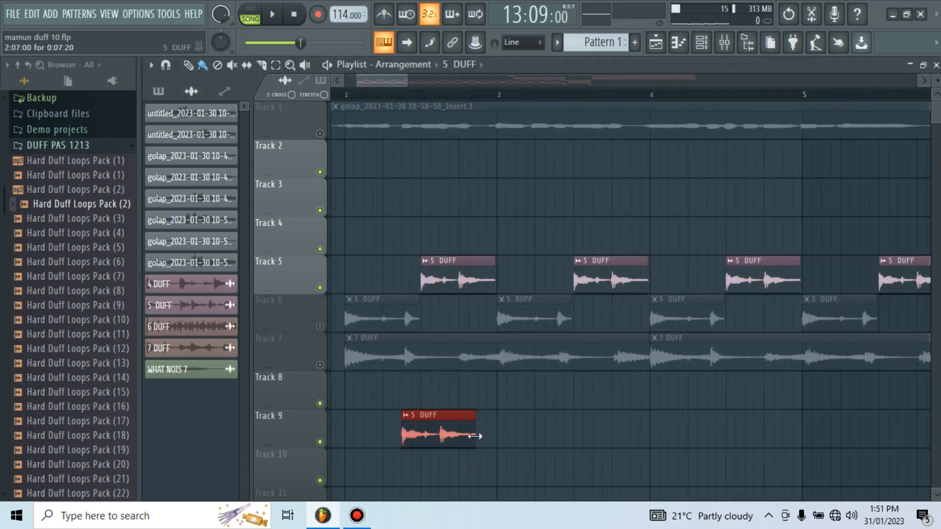
drag(475, 437, 495, 444)
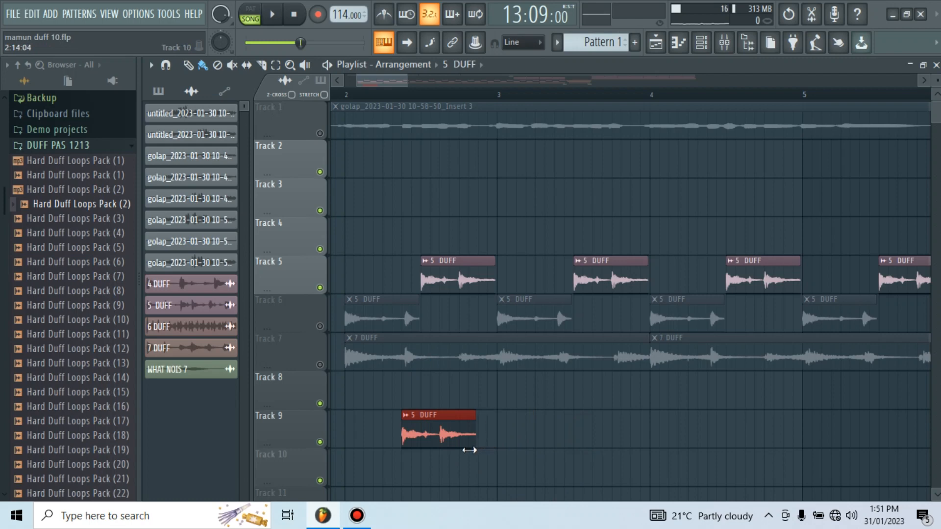
mouse_move(470, 450)
mouse_down()
mouse_move(647, 458)
mouse_move(469, 458)
mouse_up()
mouse_move(425, 444)
mouse_down()
mouse_move(363, 397)
mouse_move(368, 391)
mouse_move(437, 429)
mouse_up()
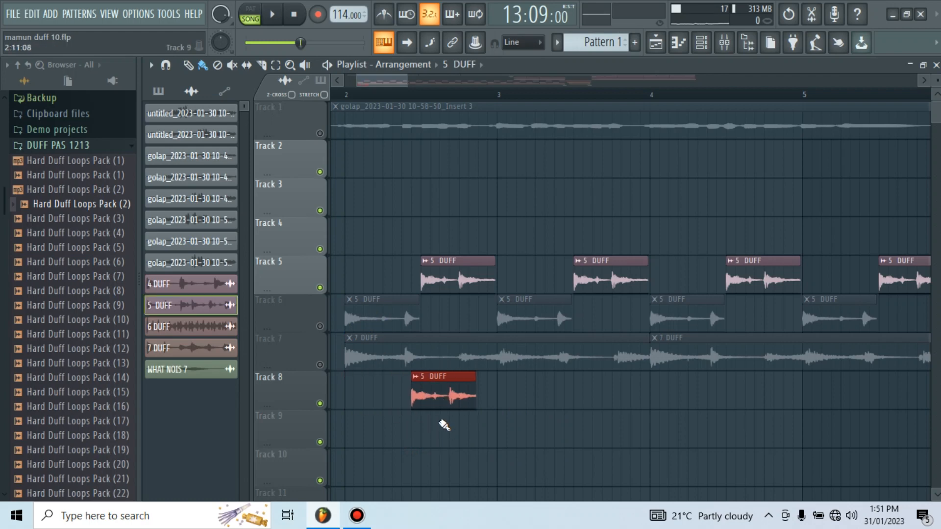
- Extend the trial 5 DUFF clip on Track 8 to reveal the full loop, and trim it to its opening half bar at bar 2
drag(483, 400, 715, 444)
drag(412, 398, 273, 420)
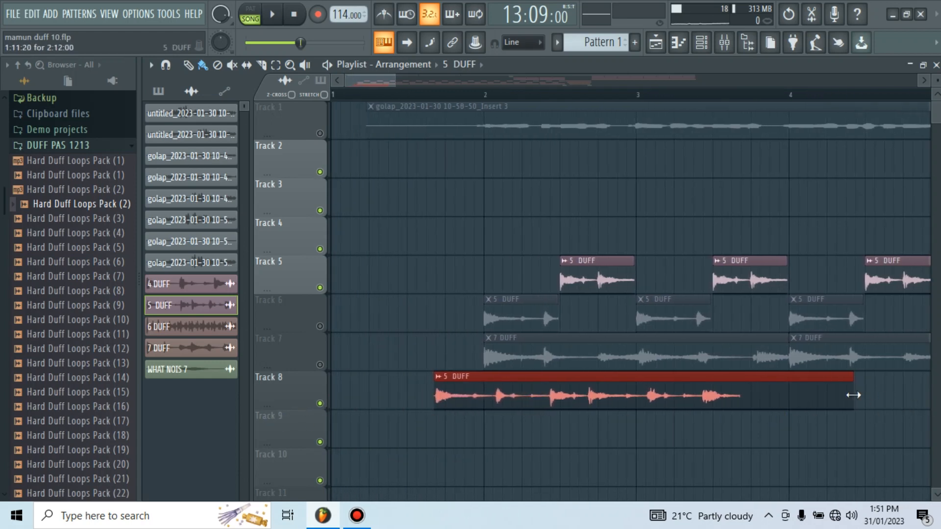
drag(854, 395, 511, 421)
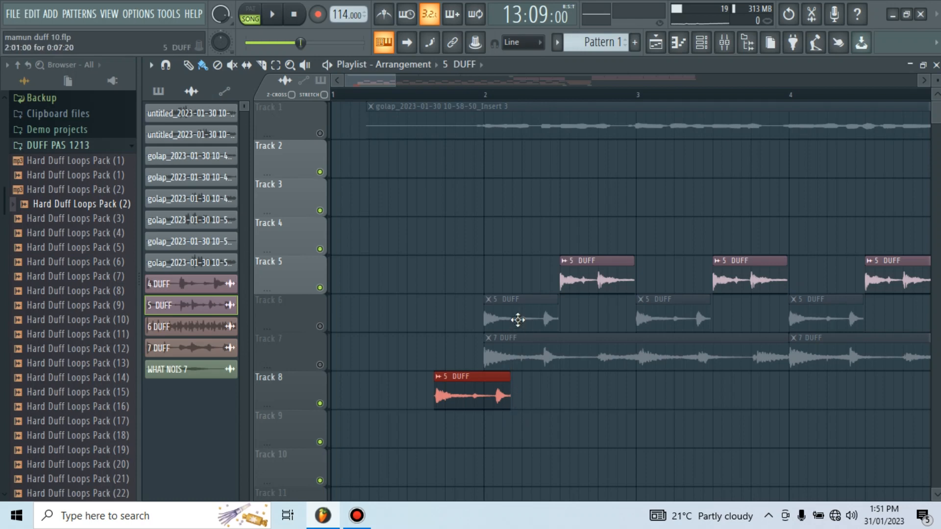
drag(463, 396, 508, 395)
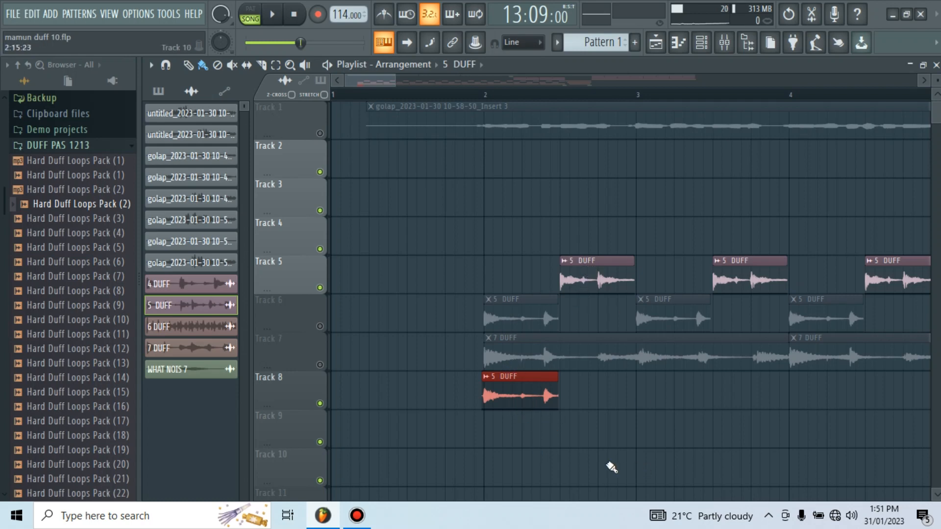
- Add a second trial 5 DUFF clip on Track 9 at bar 2 and delete it
click(609, 466)
drag(674, 466, 464, 429)
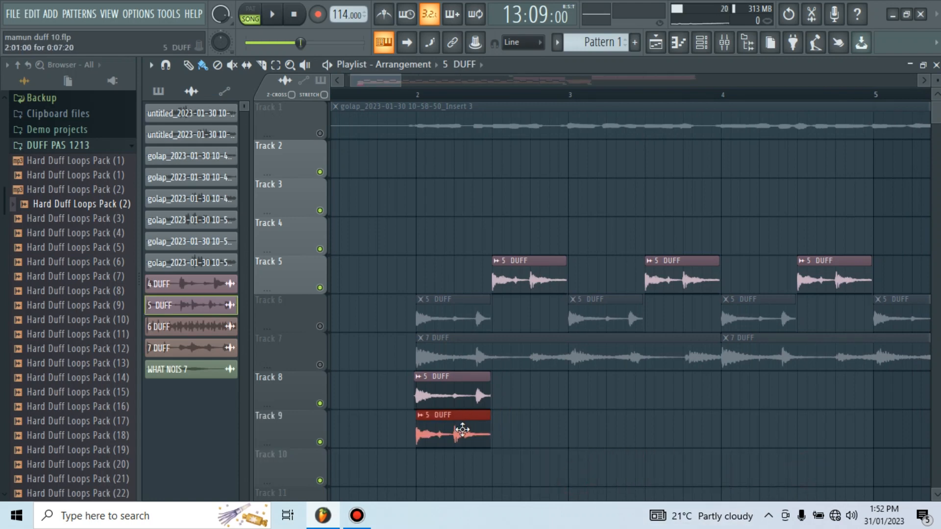
right_click(461, 427)
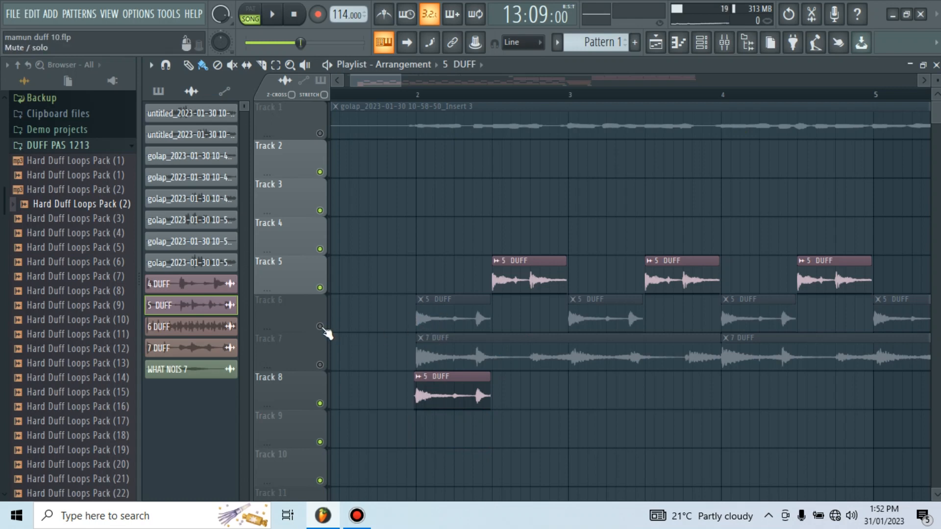
- Unmute Track 6 and delete the trial 5 DUFF clip from Track 8
click(319, 326)
right_click(452, 389)
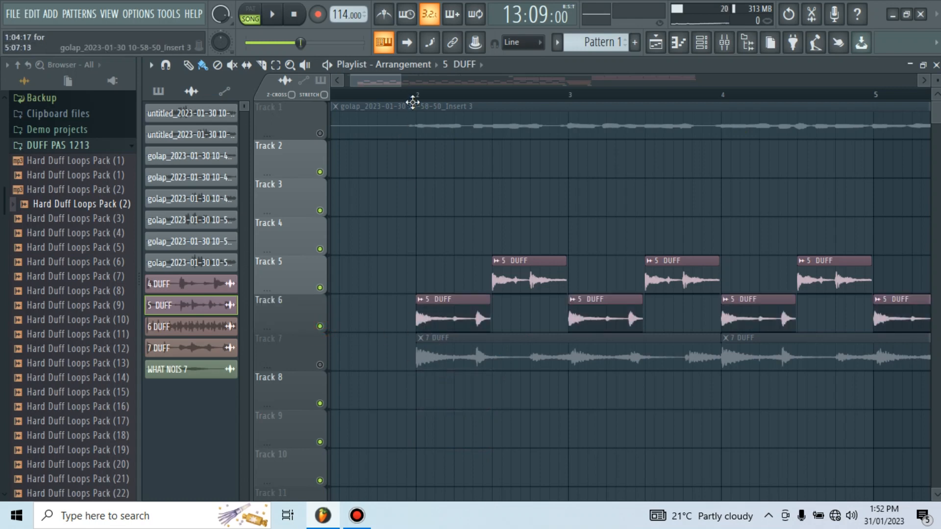
- Audition the alternating 5 DUFF clips on Tracks 5 and 6 from bar 2, and repeat from just before the bar
click(414, 95)
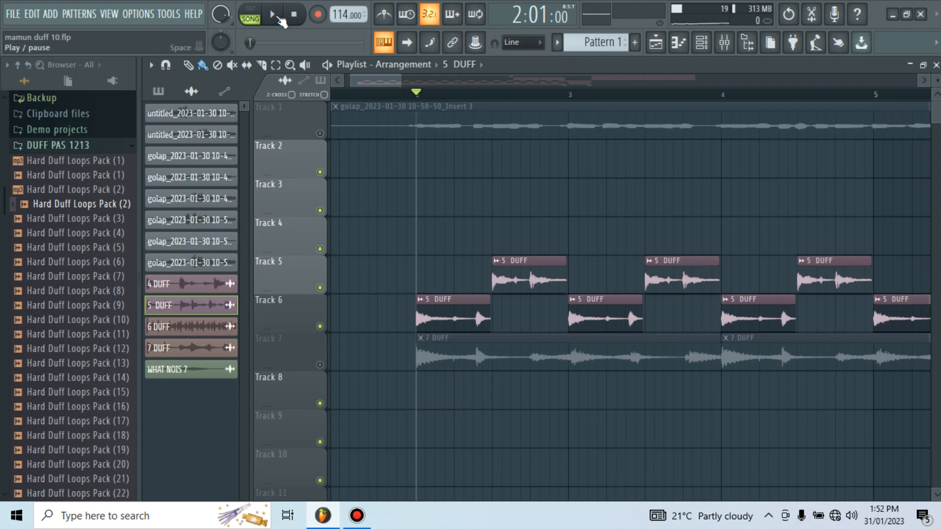
click(274, 15)
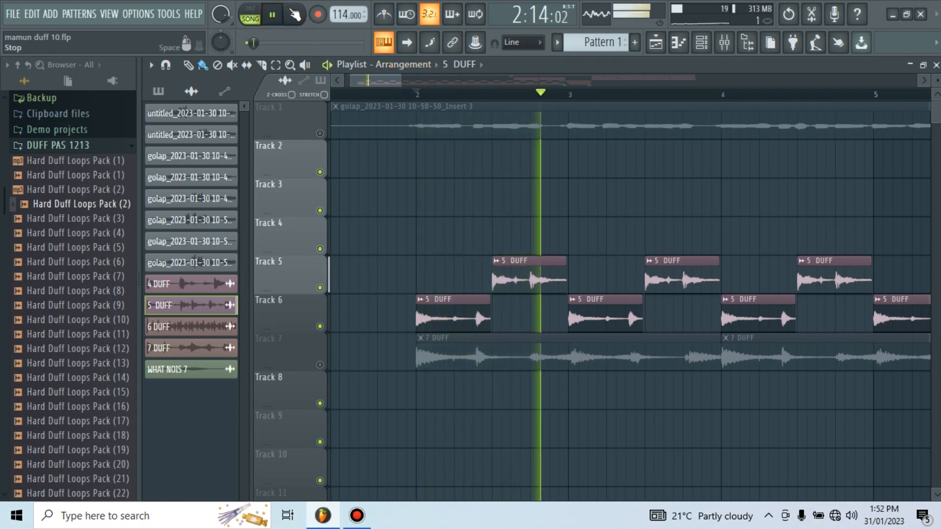
click(295, 15)
click(397, 96)
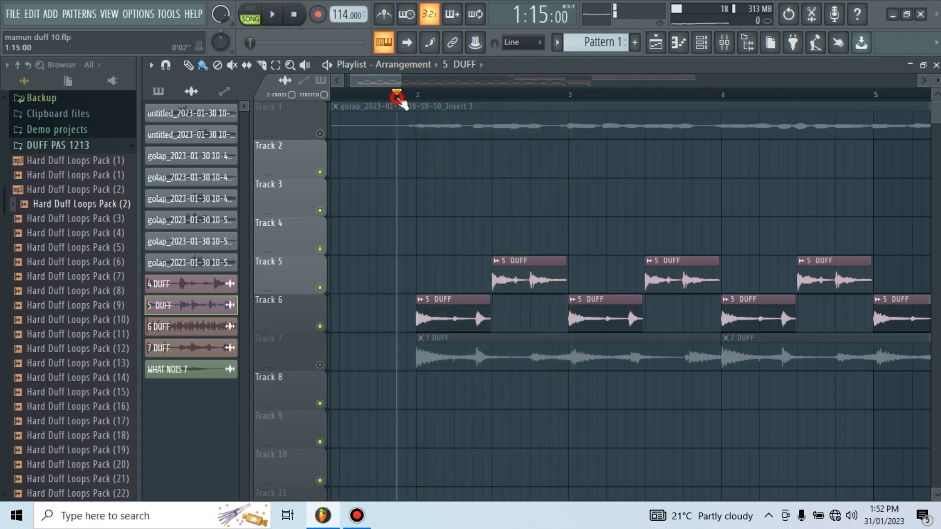
click(274, 18)
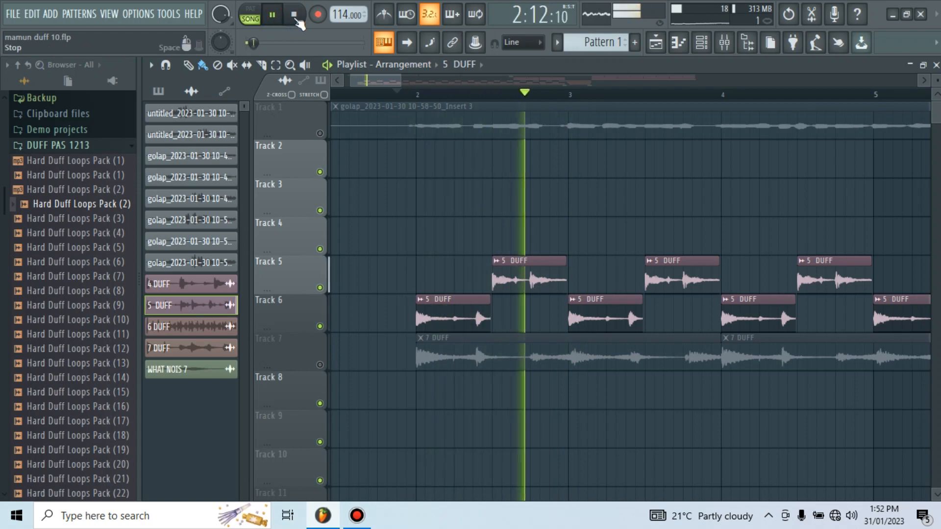
click(296, 20)
- Check the 5 DUFF sample settings and the Fruity parametric EQ 2 curve on Insert 5, and return to the playlist
double_click(441, 329)
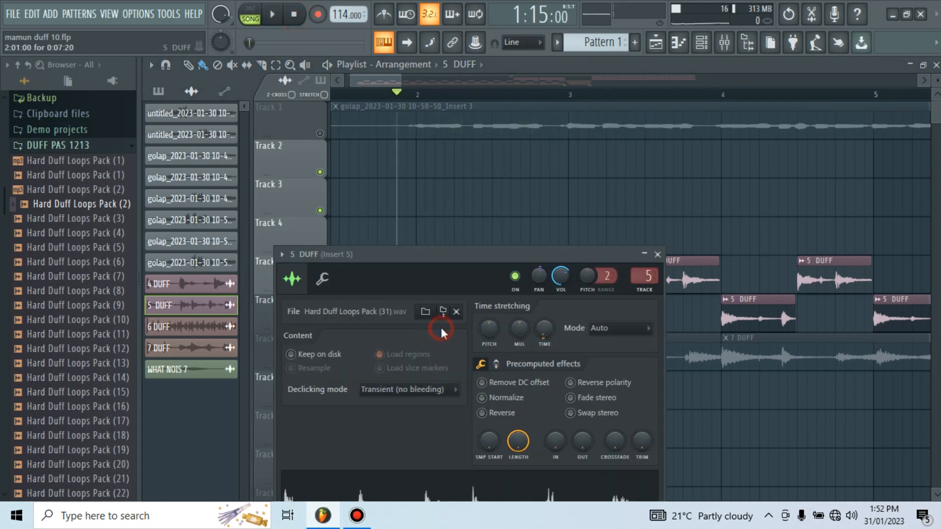
click(658, 254)
click(724, 43)
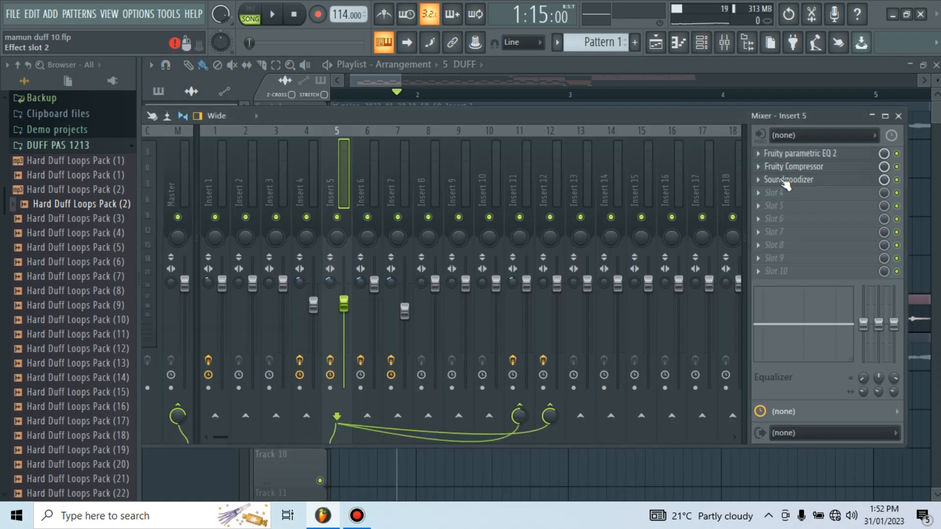
click(783, 153)
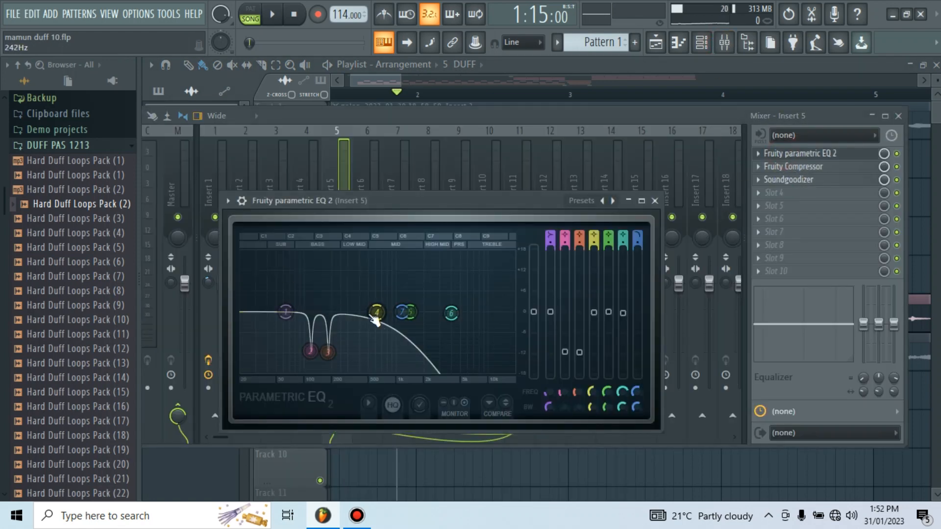
click(898, 116)
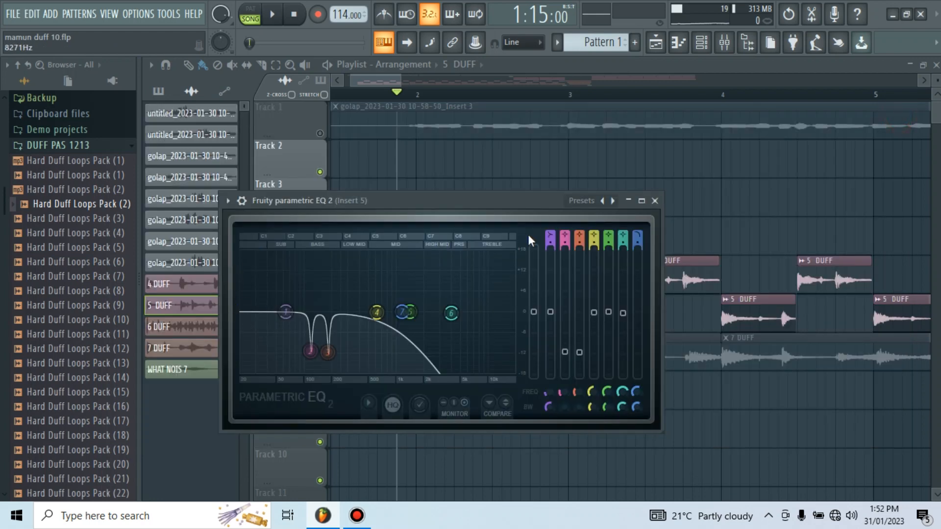
click(655, 200)
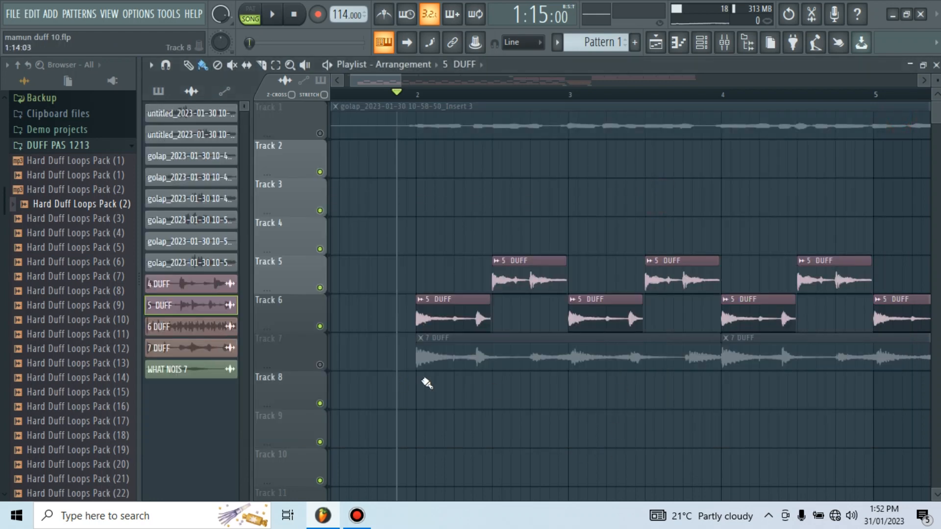
- Isolate the 7 DUFF loop by unmuting Track 7 and muting Tracks 6 and 5, and audition it from just before bar 2
double_click(444, 352)
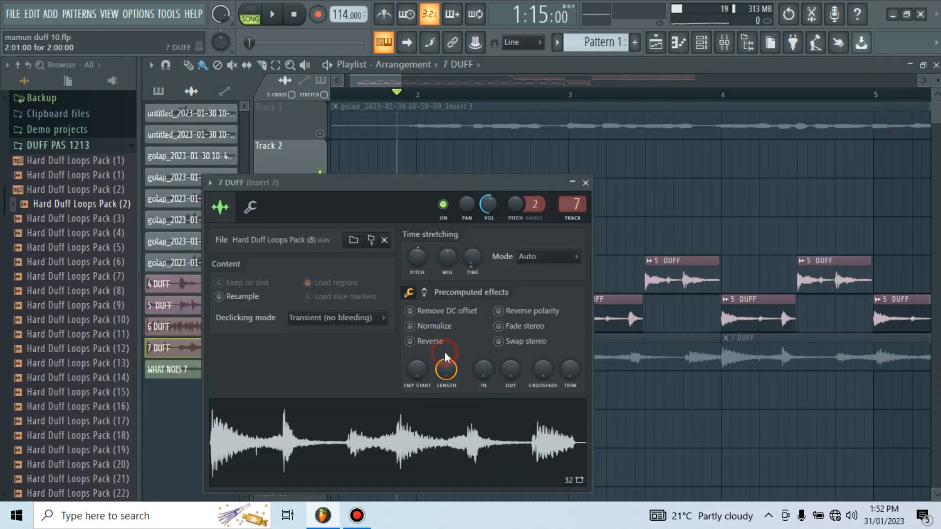
click(585, 183)
click(320, 365)
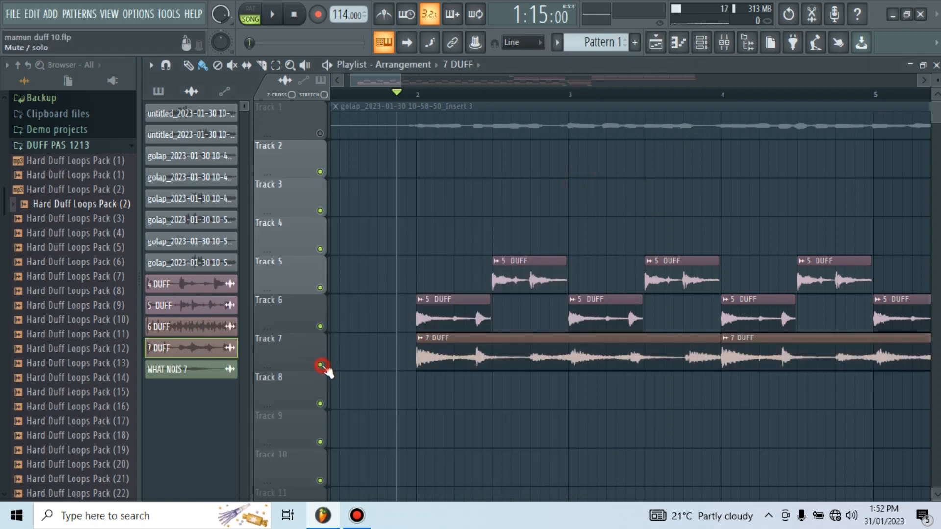
click(319, 326)
click(321, 288)
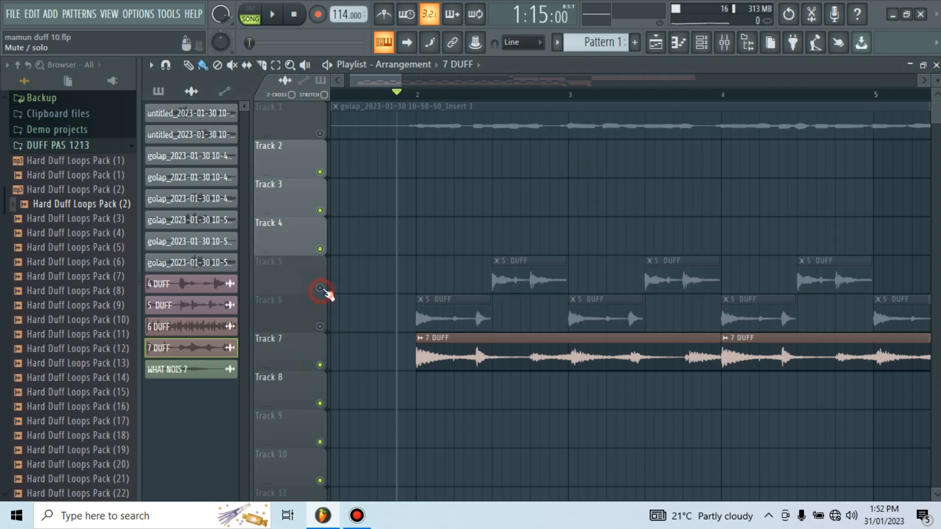
click(273, 16)
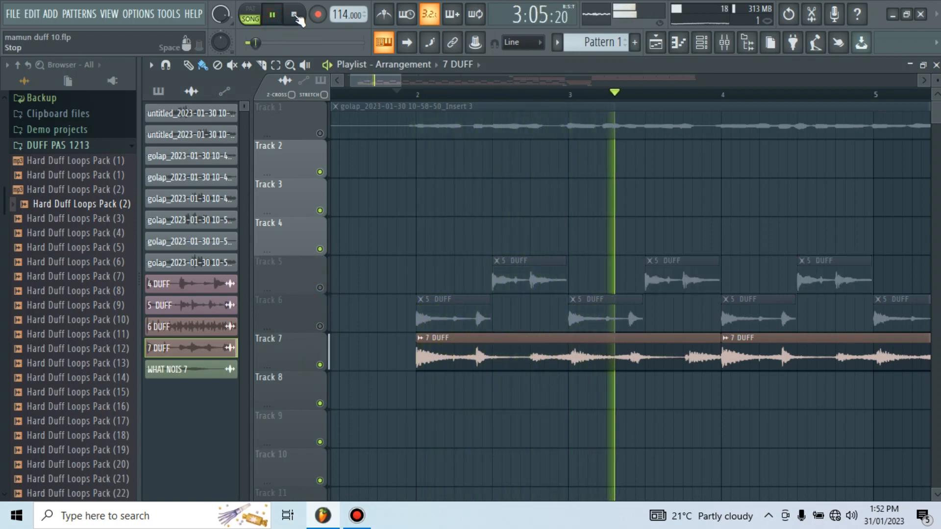
click(293, 16)
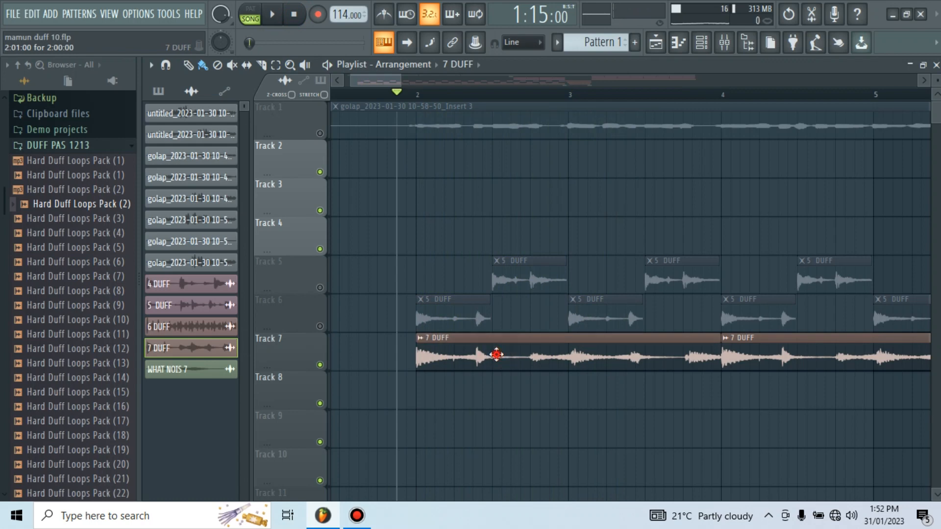
- Examine the Fruity parametric EQ 2 bands on Insert 7, the mixer track of the 7 DUFF loop
double_click(497, 355)
click(724, 42)
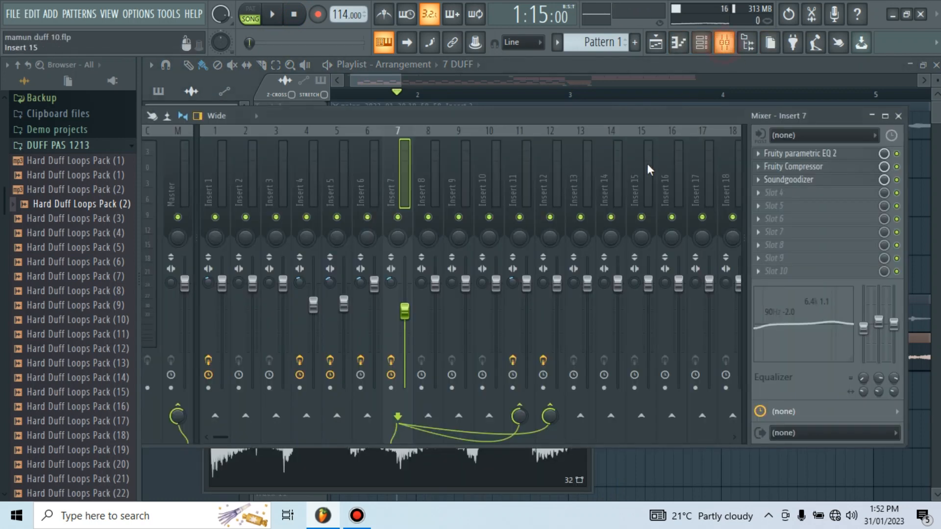
click(799, 153)
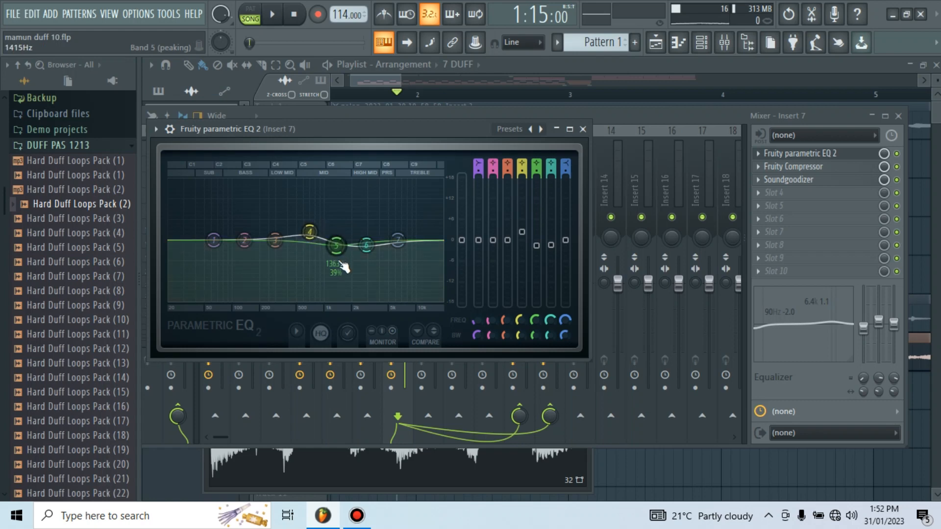
drag(343, 267, 342, 267)
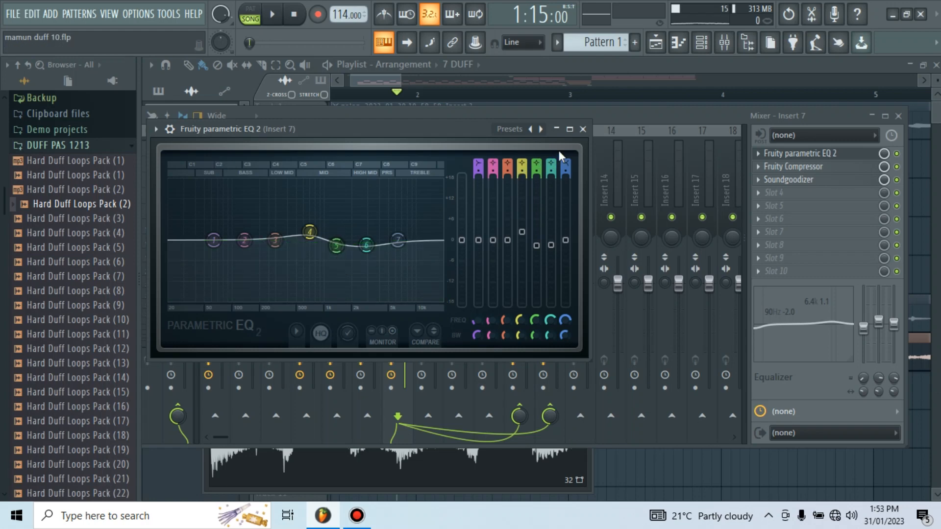
click(583, 128)
- Review the Fruity Compressor and Soundgoodizer settings on Insert 7, and return to the playlist
click(800, 168)
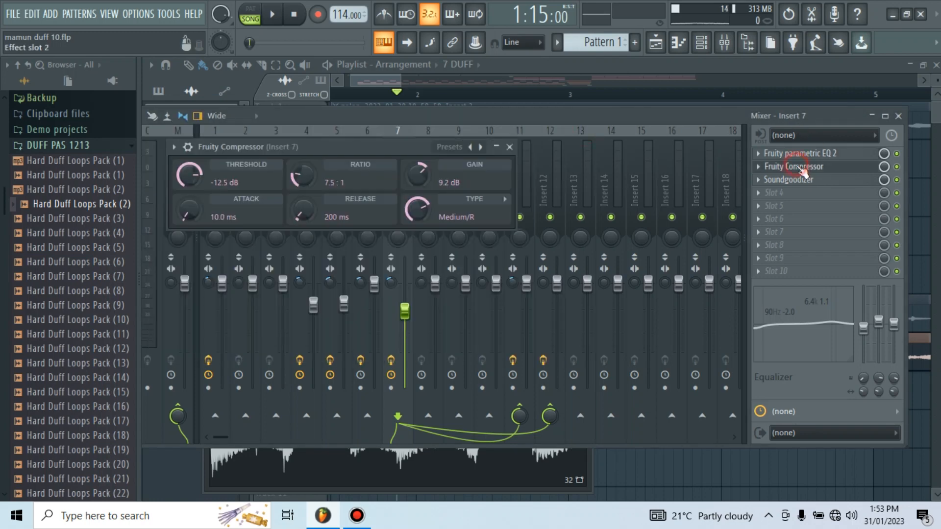
click(510, 147)
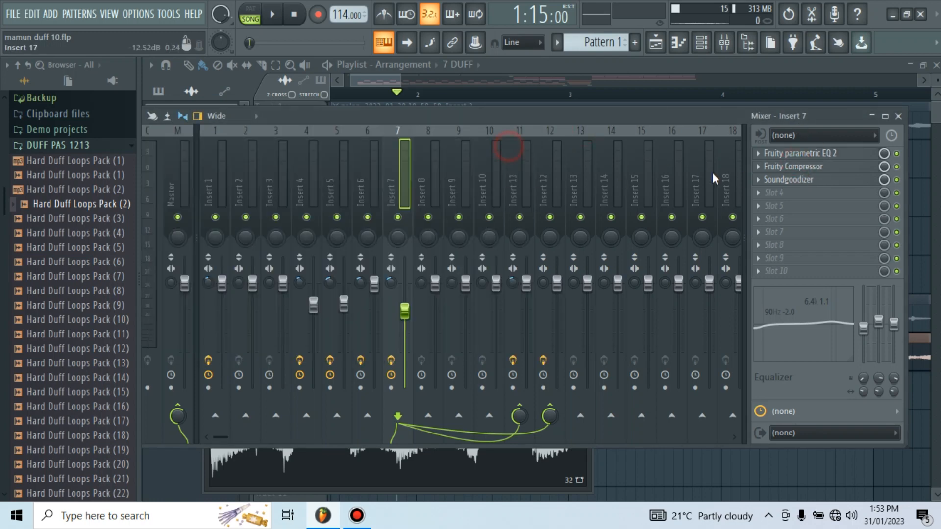
click(782, 179)
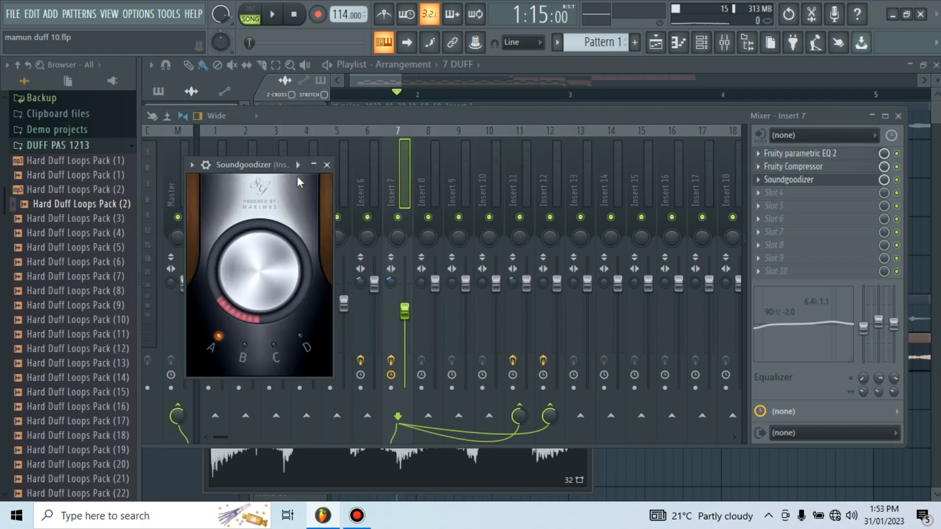
click(327, 166)
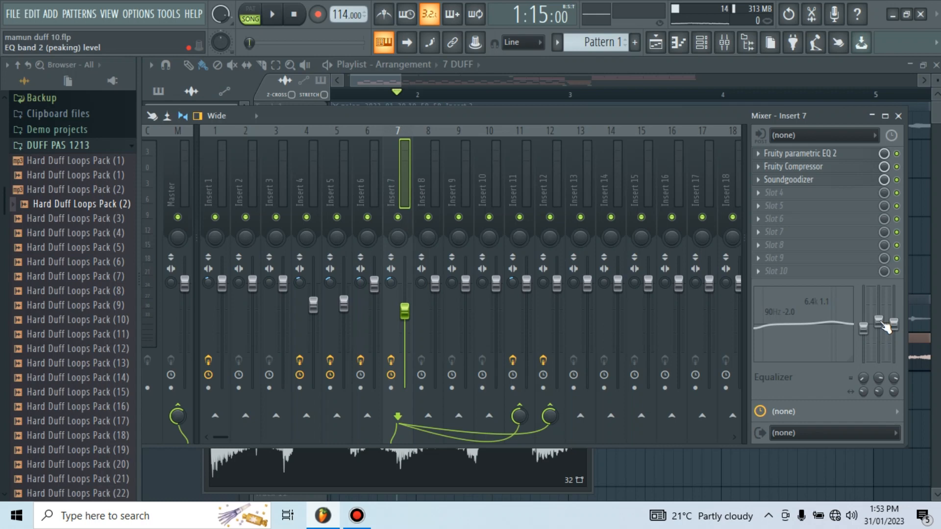
click(899, 118)
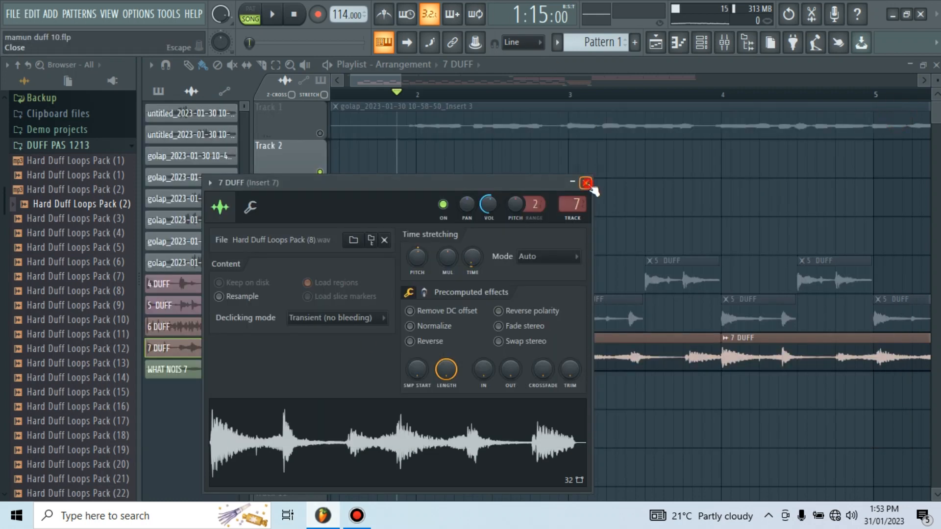
click(587, 183)
- Go to the section around bar 18 and check the sample settings of the 6 DUFF clip on Track 7
scroll(406, 95, down, 4)
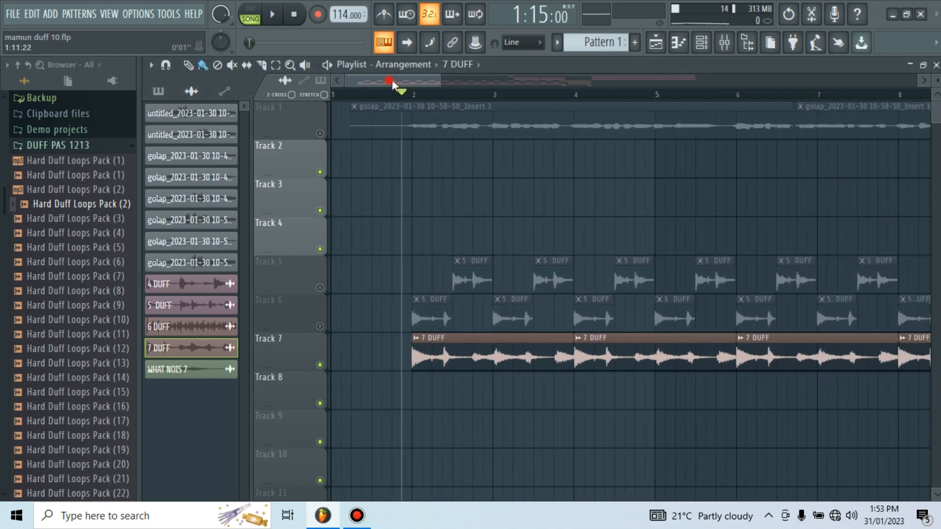
drag(392, 80, 560, 139)
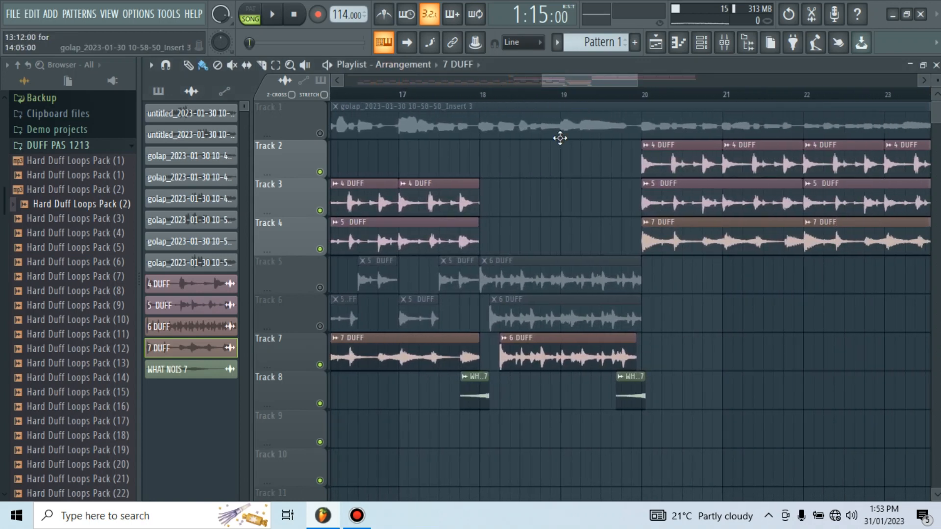
double_click(562, 353)
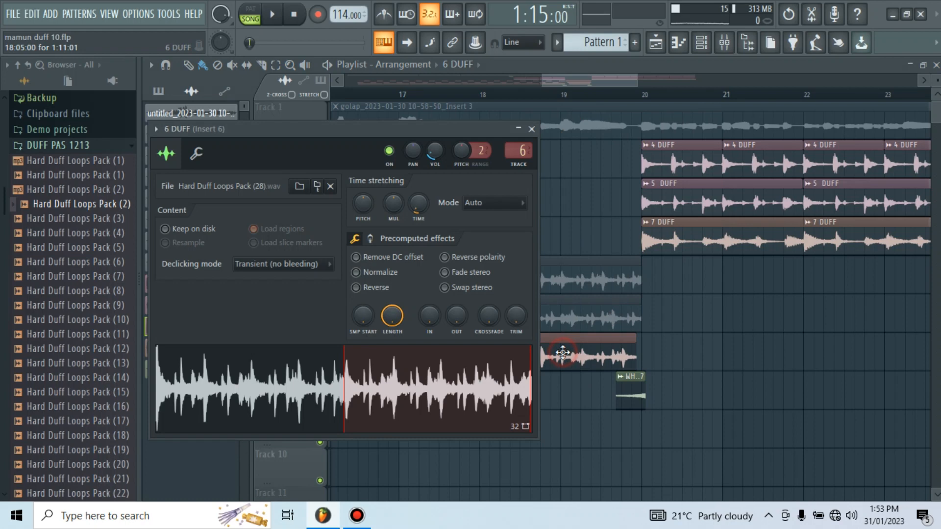
click(531, 129)
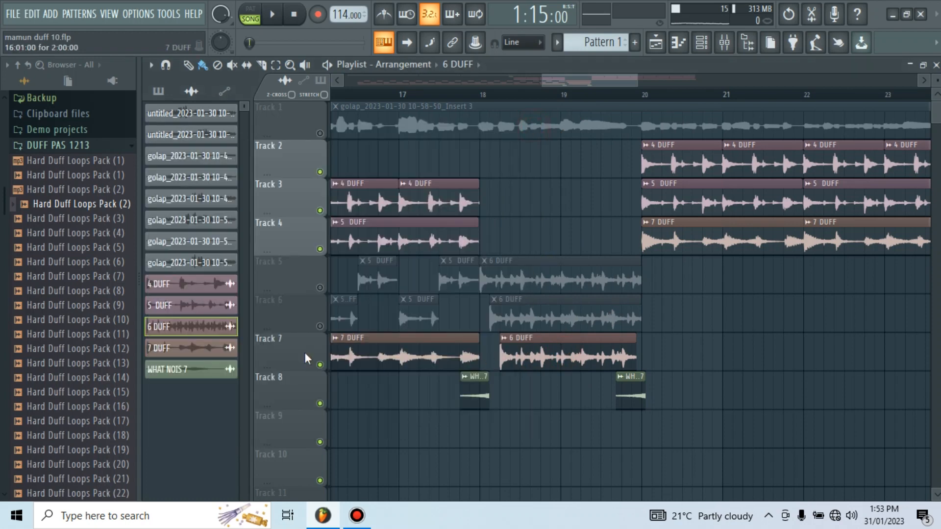
- Mute Track 7 and unmute Track 5, and check the sample settings of Track 5's 6 DUFF clip
click(319, 365)
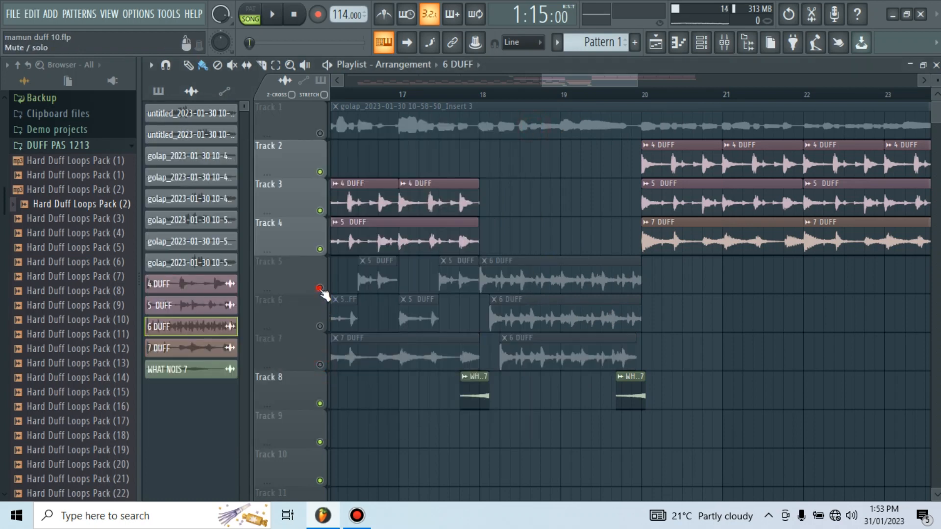
click(320, 289)
double_click(578, 269)
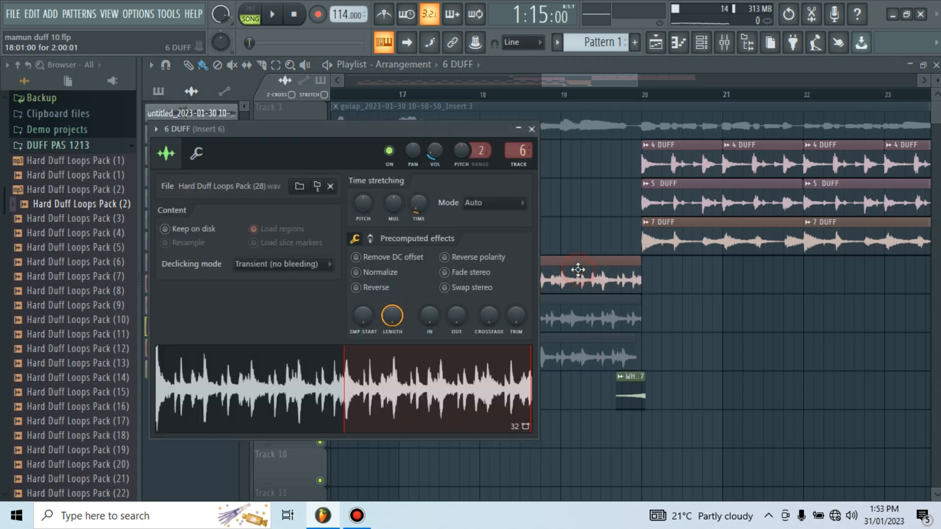
click(531, 130)
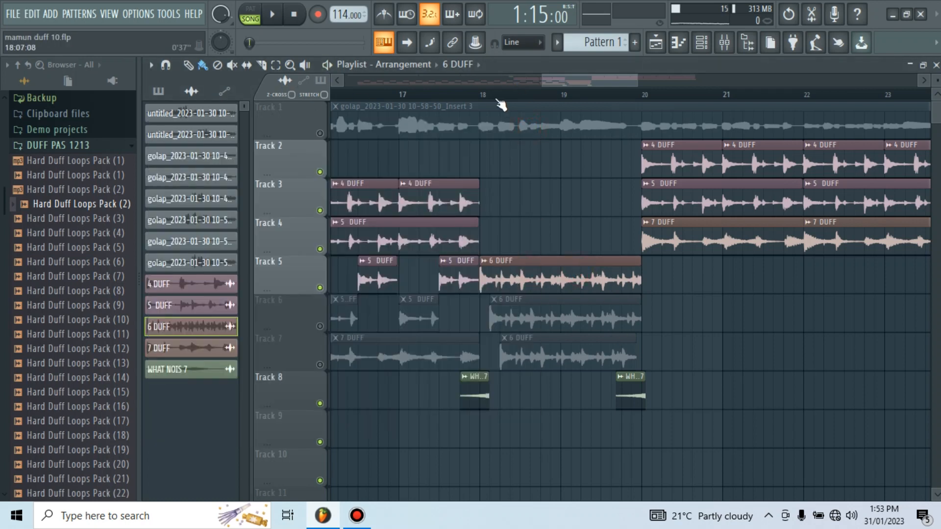
- Audition the 6 DUFF clip on Track 5 from just after the start of bar 18
click(493, 96)
click(272, 14)
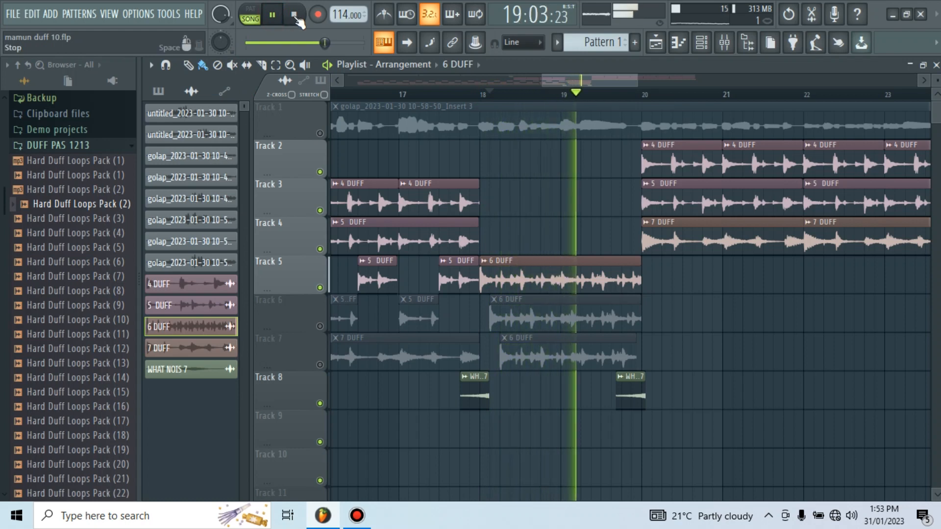
click(294, 16)
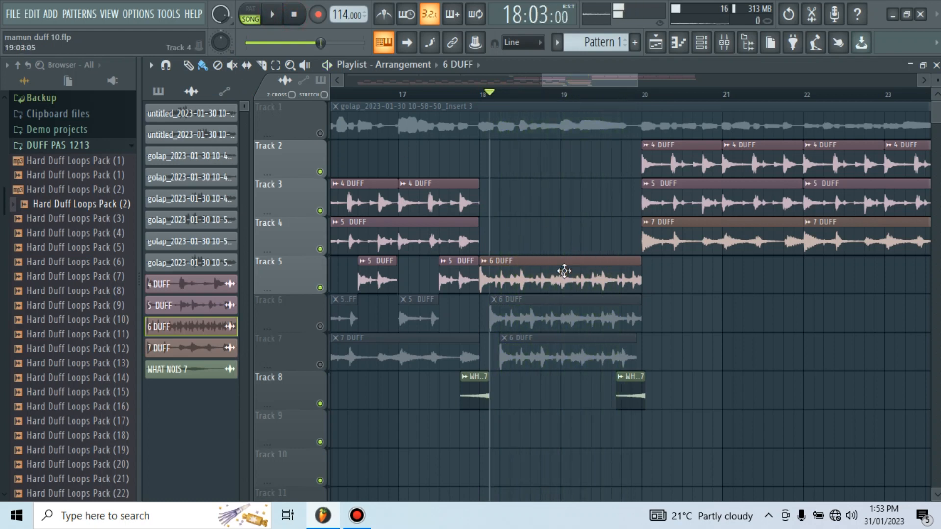
- Examine the Fruity parametric EQ 2 curve on Insert 6, the mixer track of the 6 DUFF loop
double_click(555, 272)
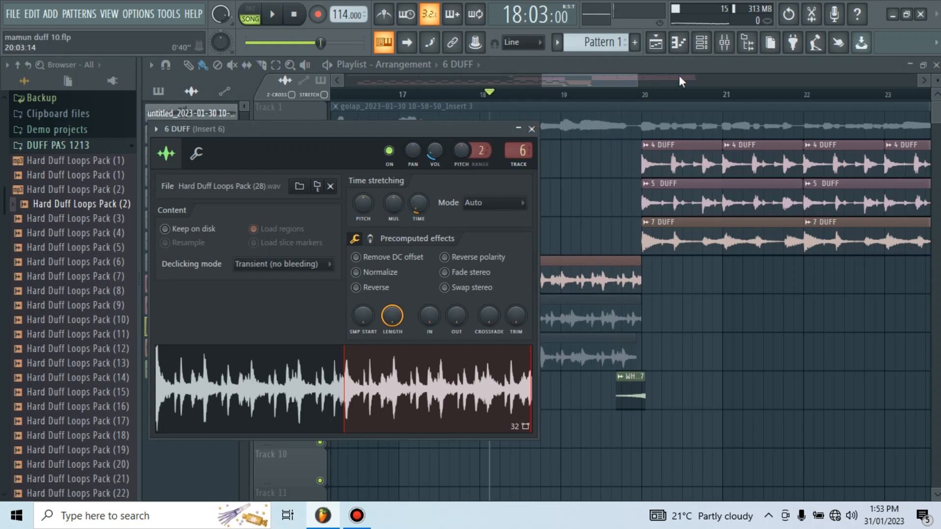
click(724, 44)
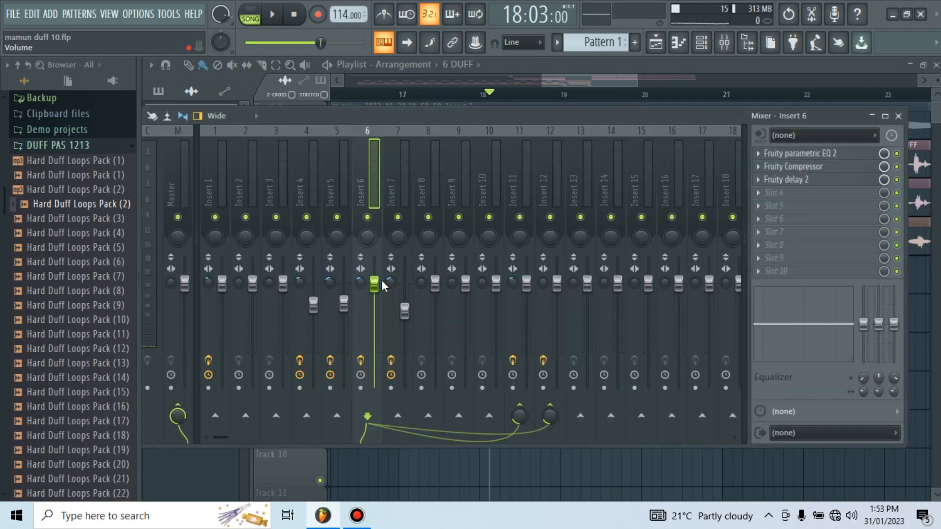
click(779, 156)
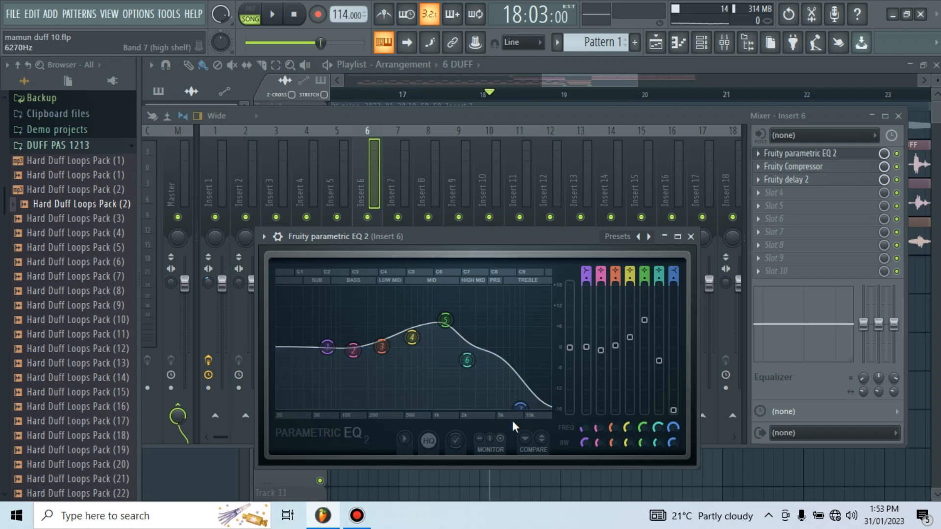
- Close the equalizer and check the Fruity Compressor and Fruity delay 2 settings on Insert 6
click(691, 236)
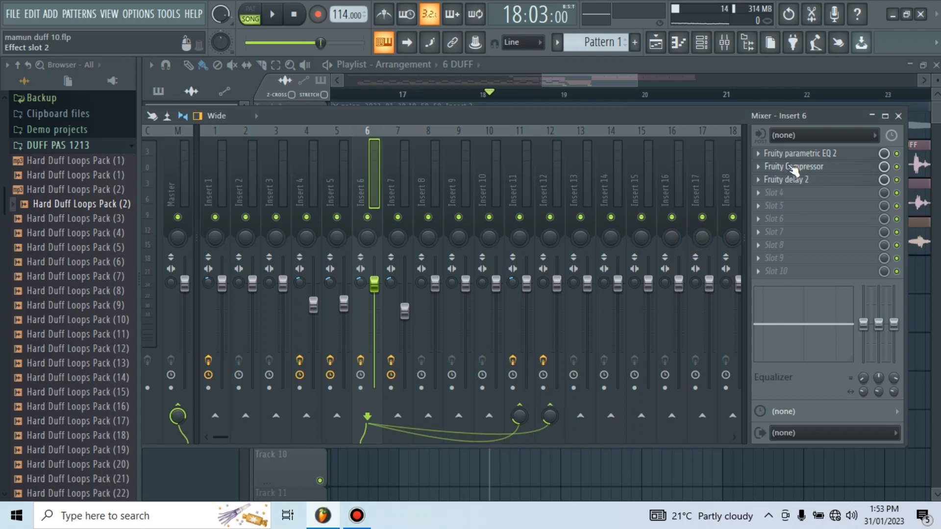
click(794, 169)
click(628, 266)
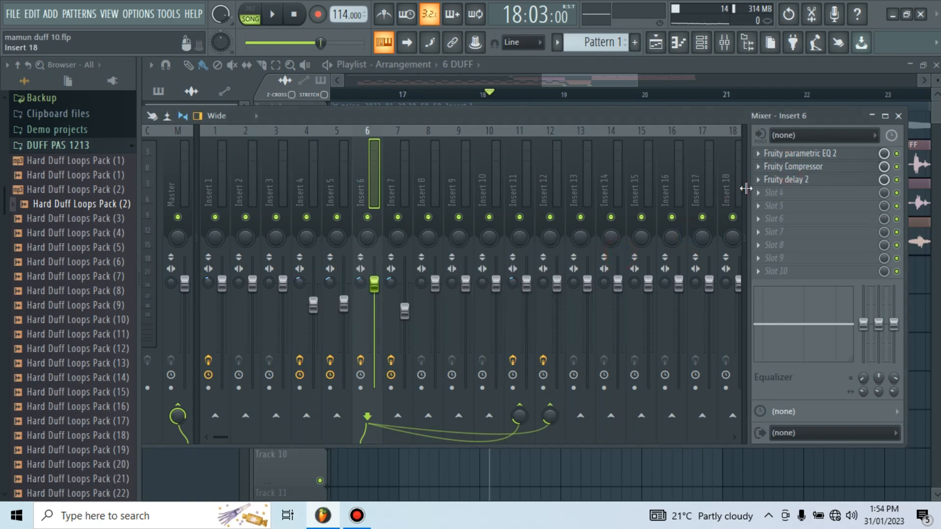
click(777, 181)
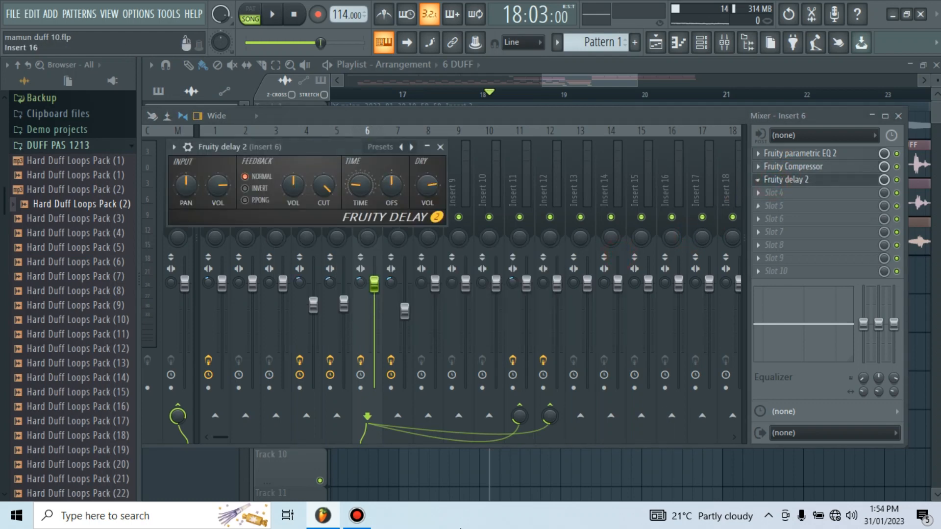
click(441, 147)
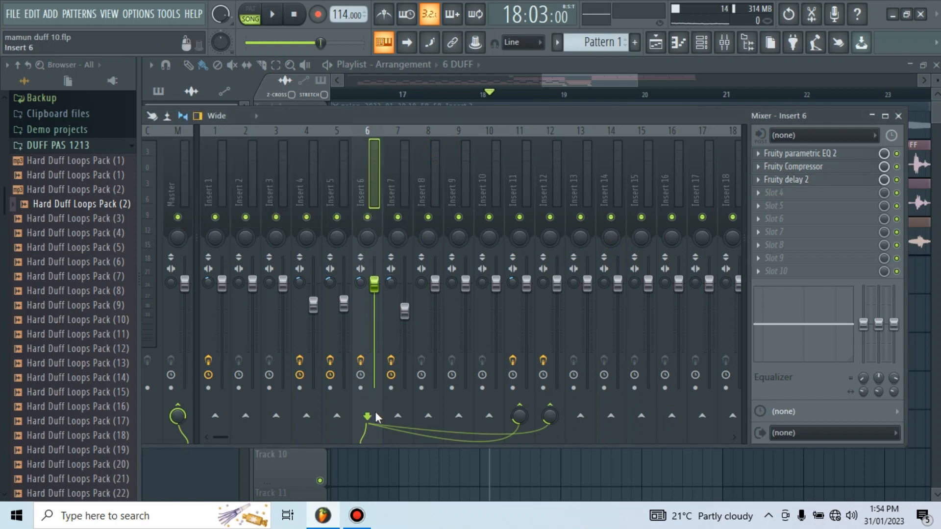
- Check the effects on Inserts 12, 7 and 11, including Insert 11's Fruity Reeverb 2 settings, and return to the playlist
click(542, 192)
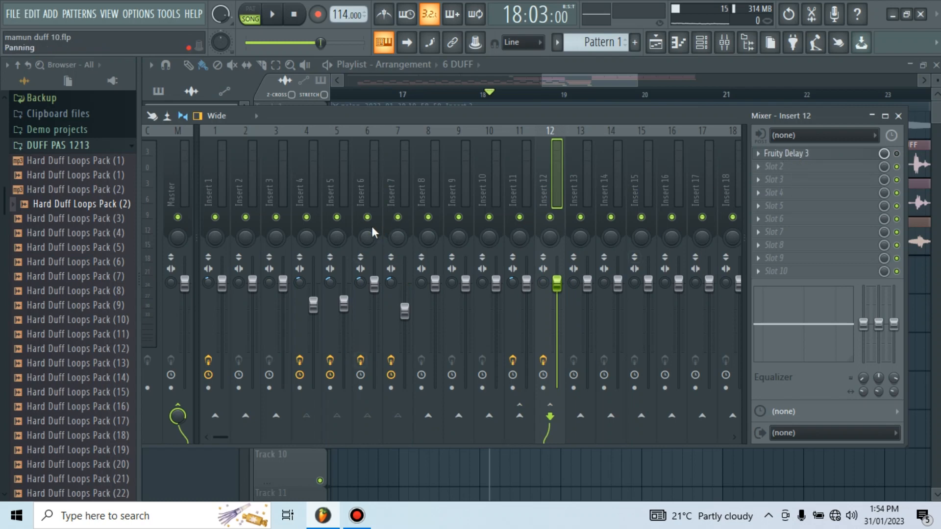
click(405, 310)
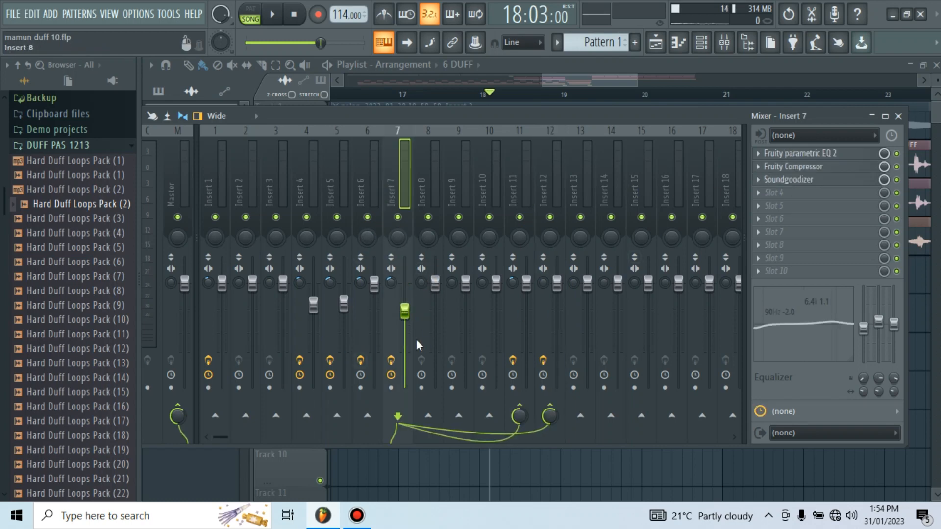
click(527, 284)
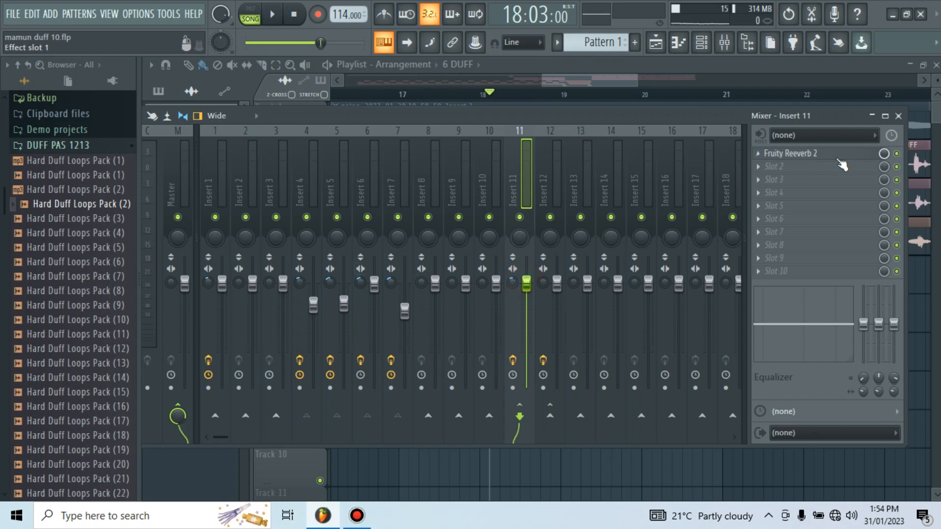
click(807, 155)
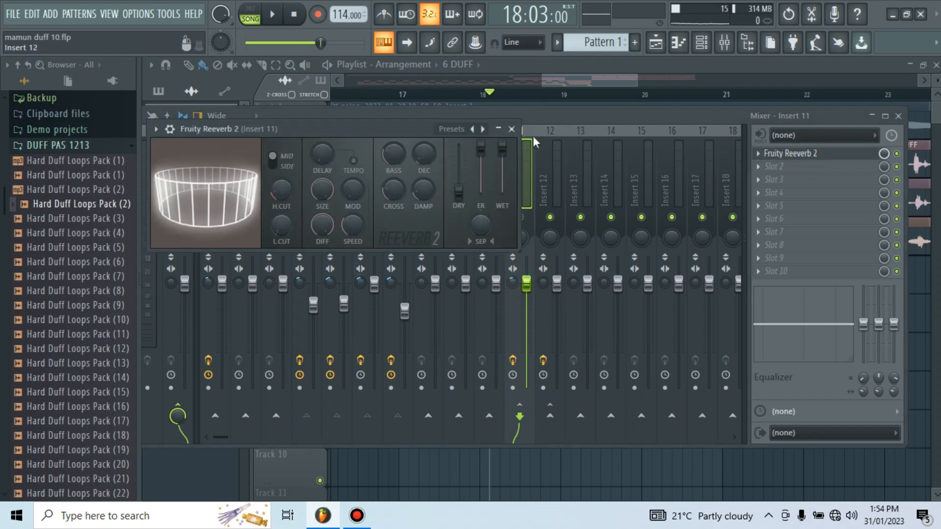
click(516, 127)
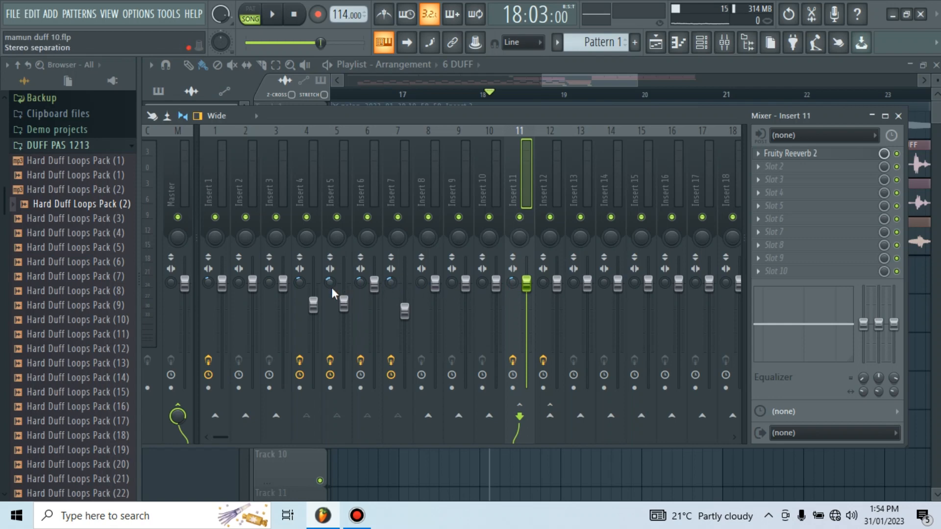
click(900, 117)
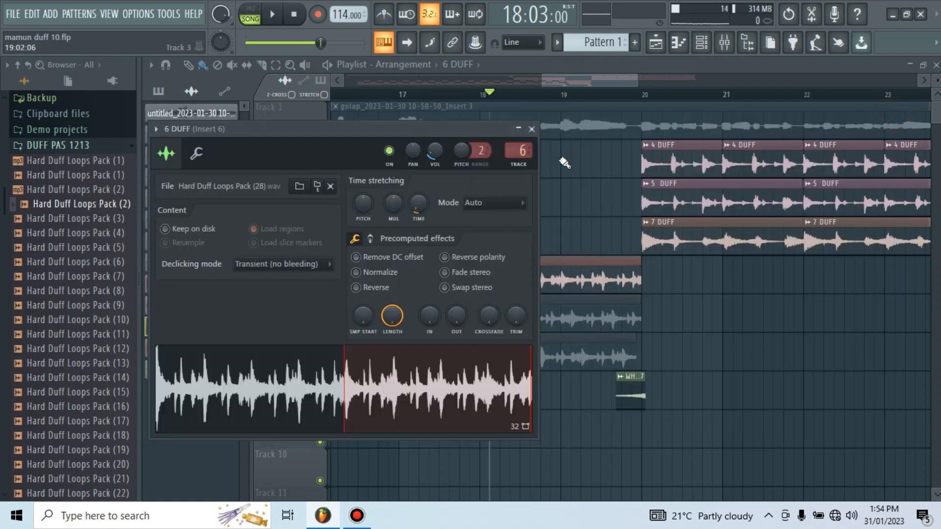
click(519, 148)
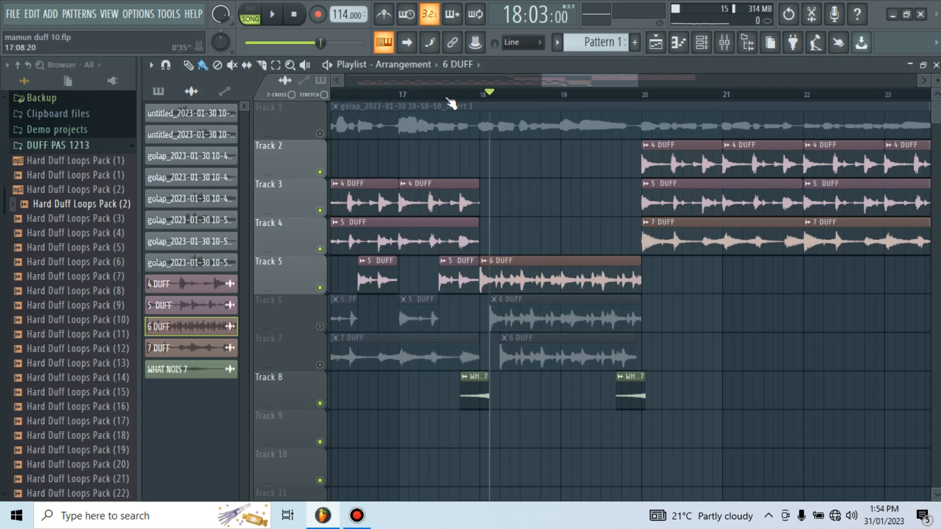
- Unmute Tracks 6, 7 and 1 in the playlist
scroll(496, 95, down, 4)
drag(549, 81, 389, 98)
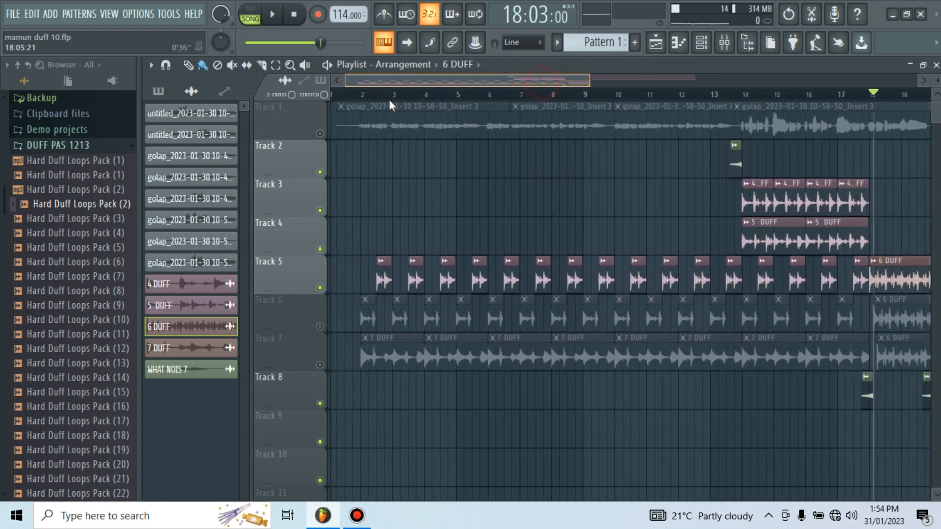
click(320, 326)
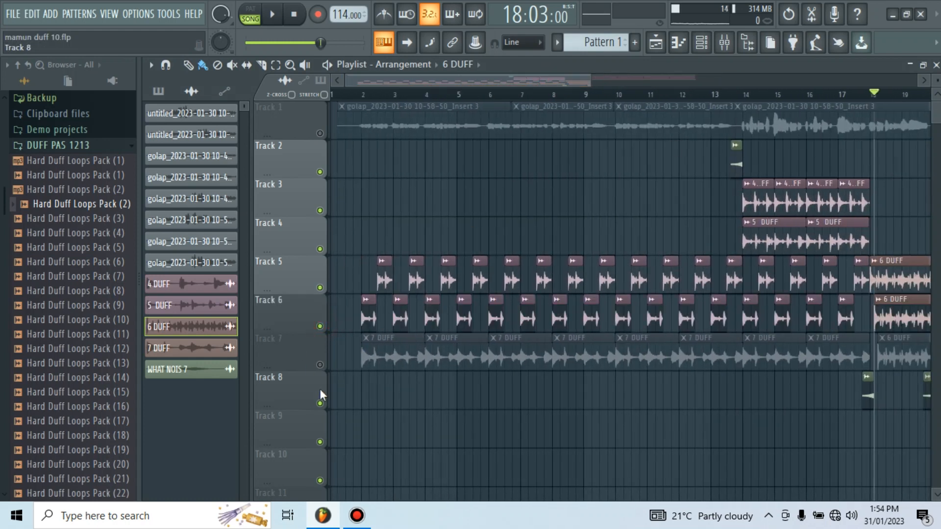
click(320, 365)
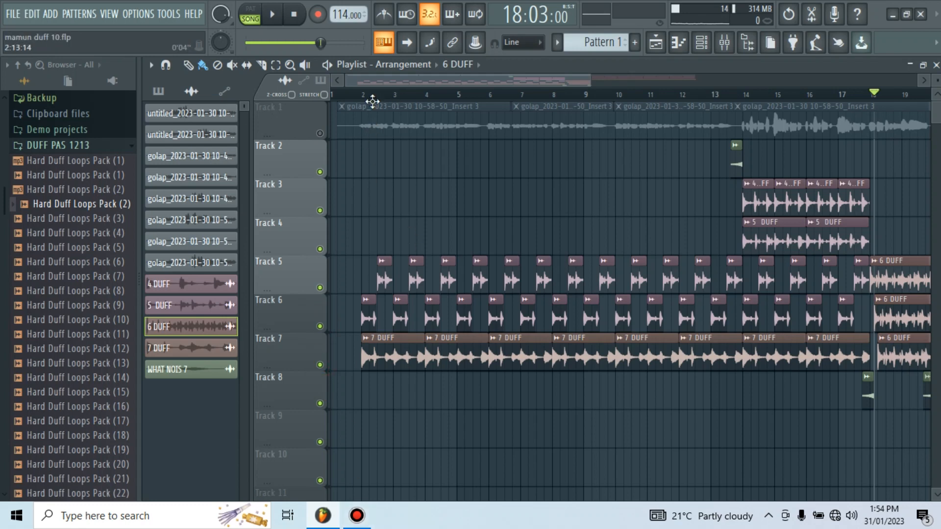
click(320, 132)
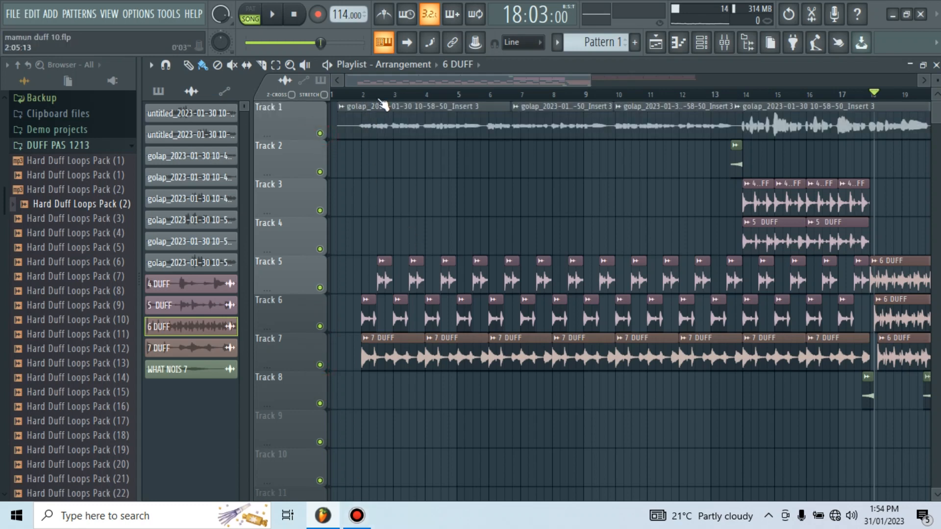
- Place the playhead at the start of bar 2 and look over the clip layout of the whole arrangement
scroll(390, 99, down, 2)
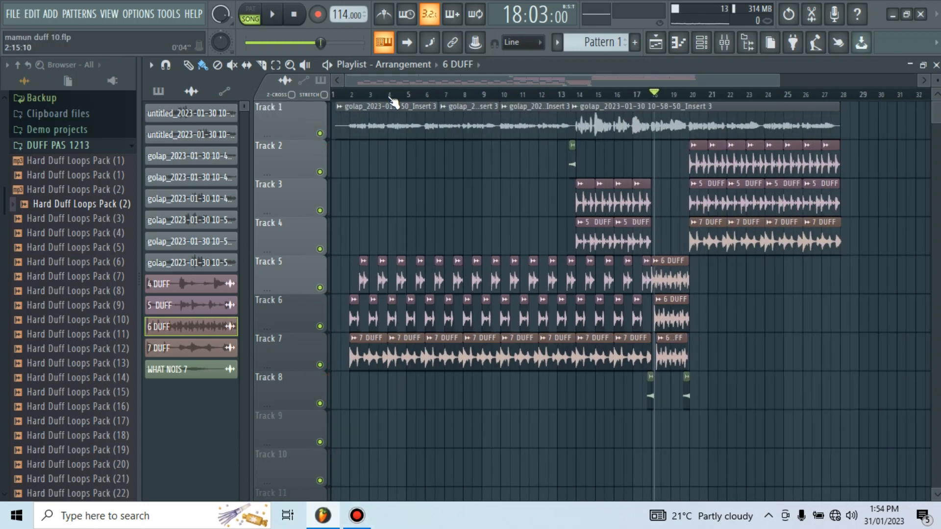
drag(402, 84, 343, 93)
click(349, 94)
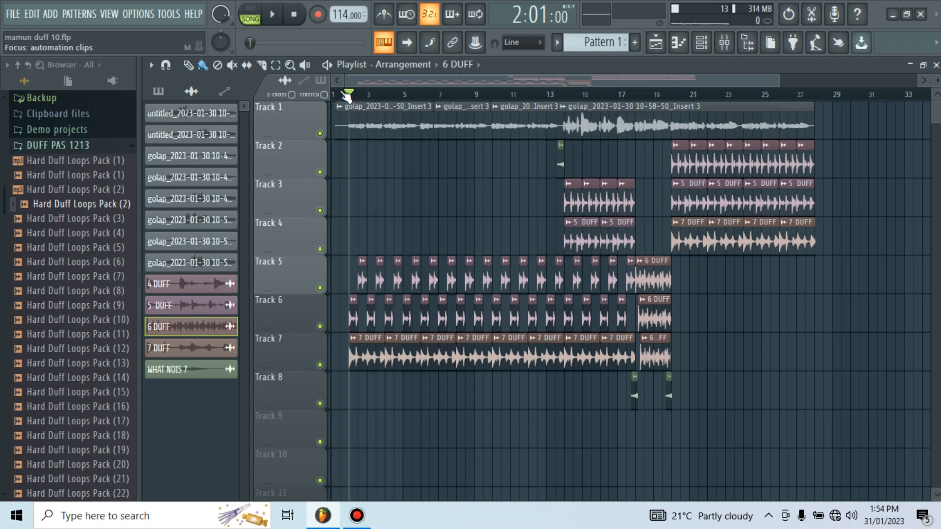
scroll(374, 102, up, 2)
drag(370, 82, 358, 87)
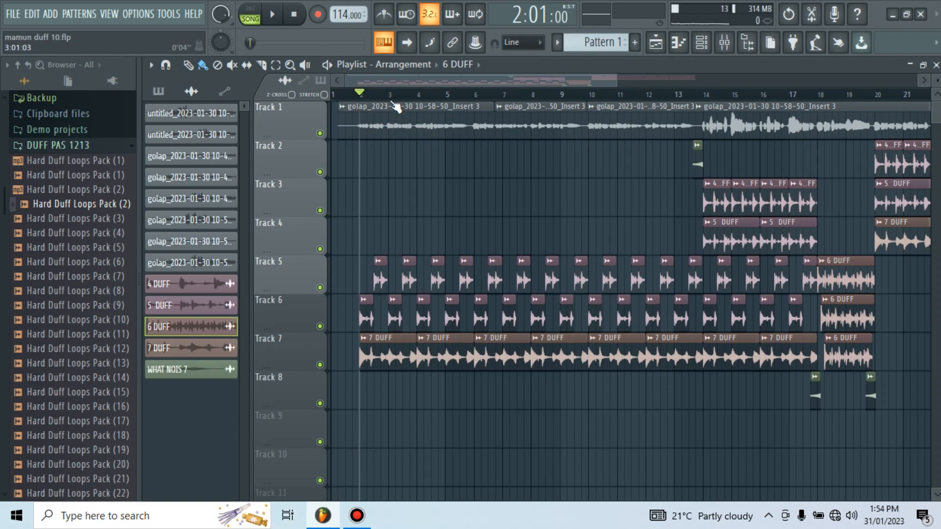
scroll(365, 108, down, 1)
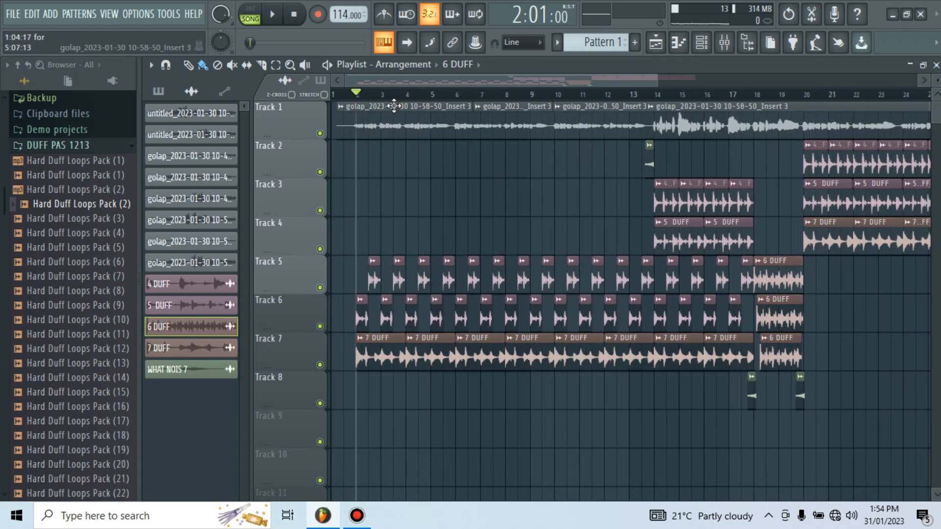
scroll(397, 105, down, 2)
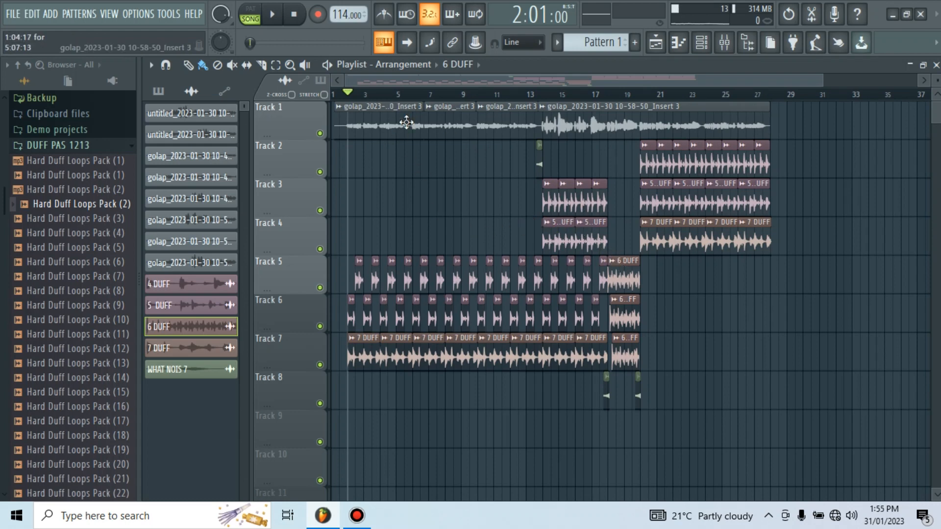
scroll(411, 98, up, 1)
scroll(409, 98, up, 3)
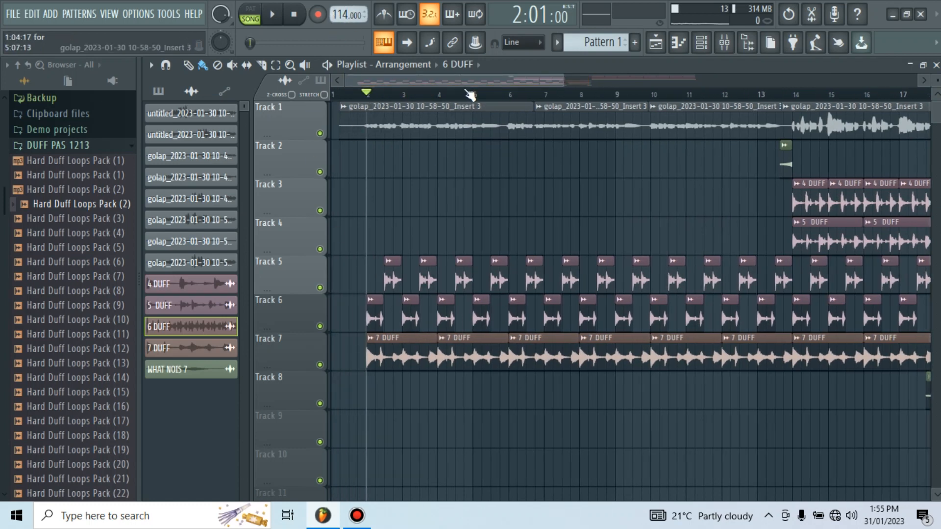
scroll(545, 97, down, 2)
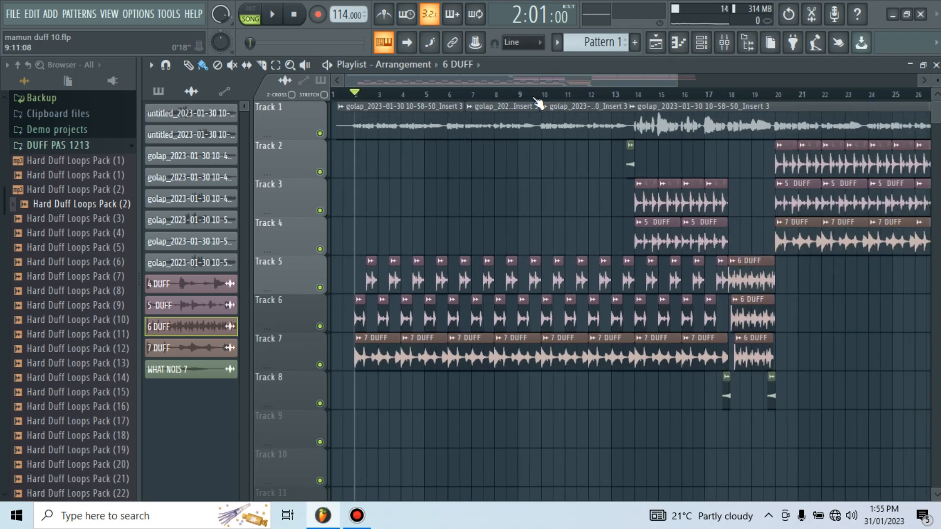
scroll(527, 99, up, 3)
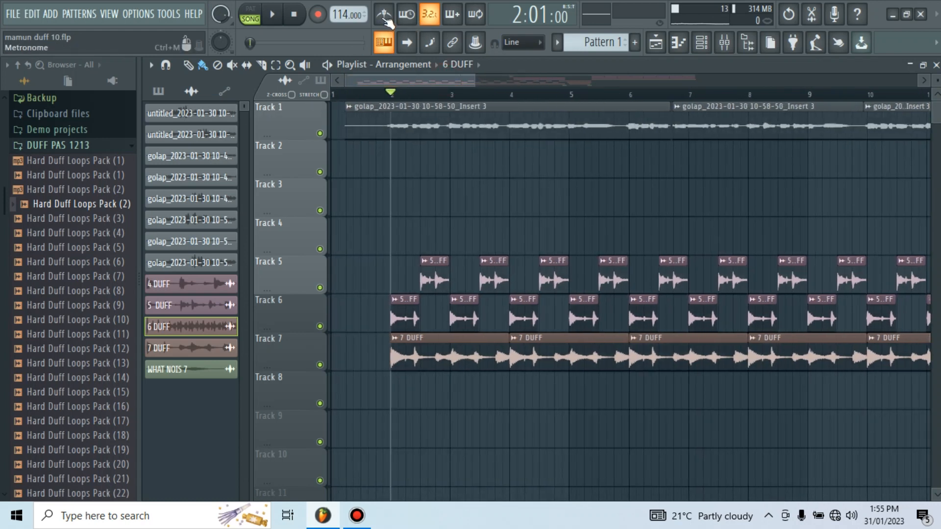
- Play all tracks from 1:13:00 with the metronome on, turn the metronome off during playback, and stop
click(384, 15)
click(376, 93)
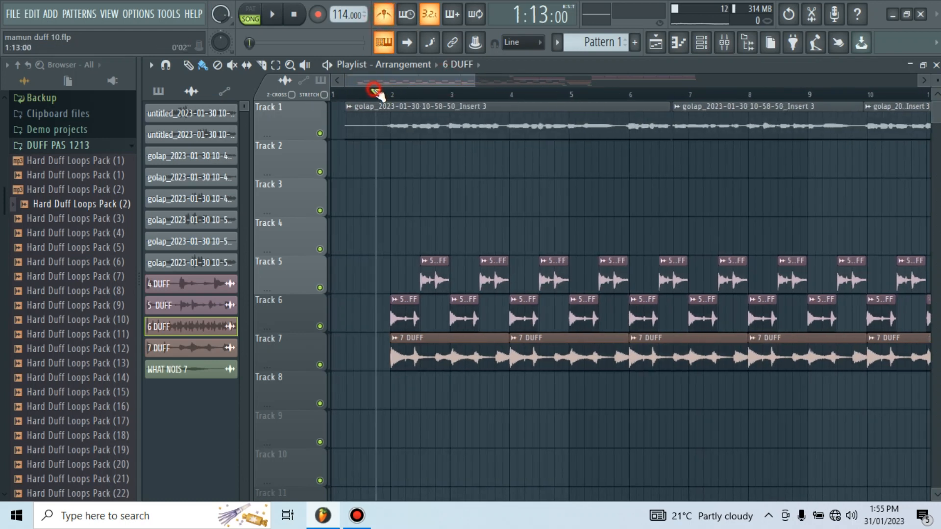
click(273, 15)
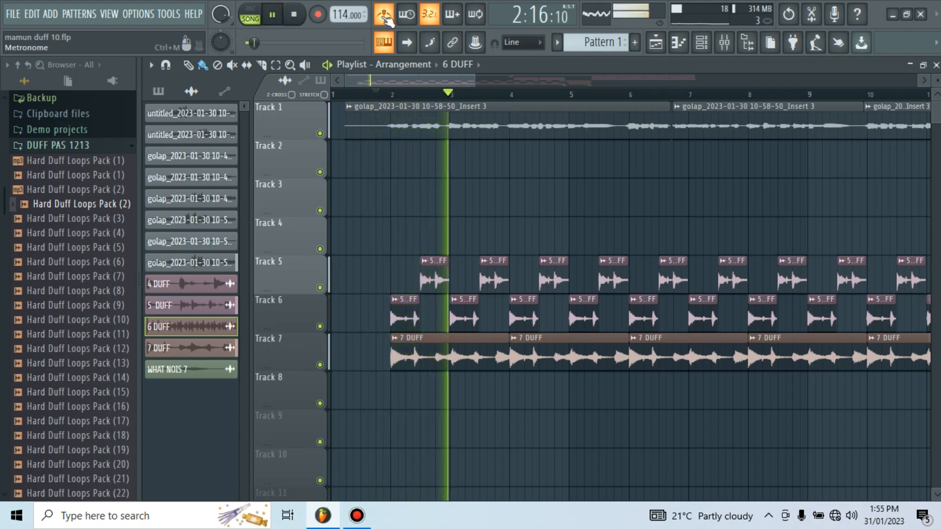
click(385, 14)
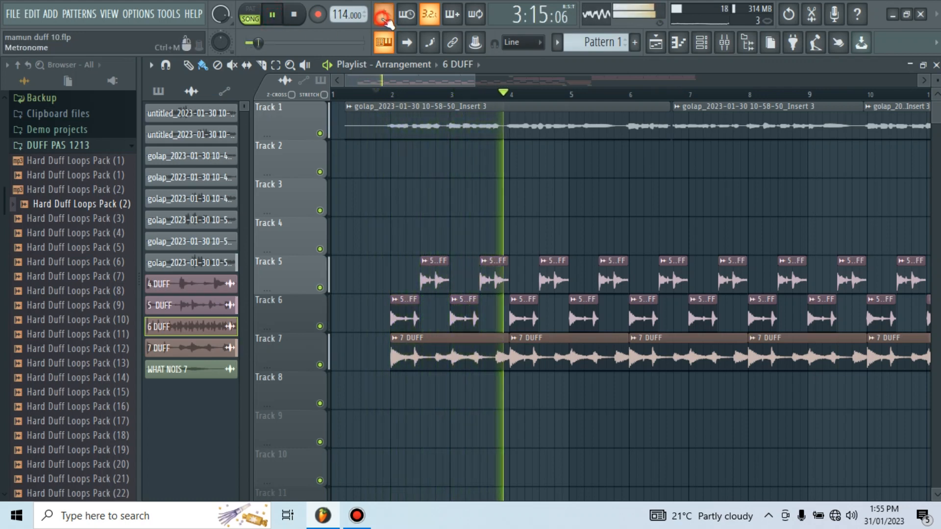
click(275, 21)
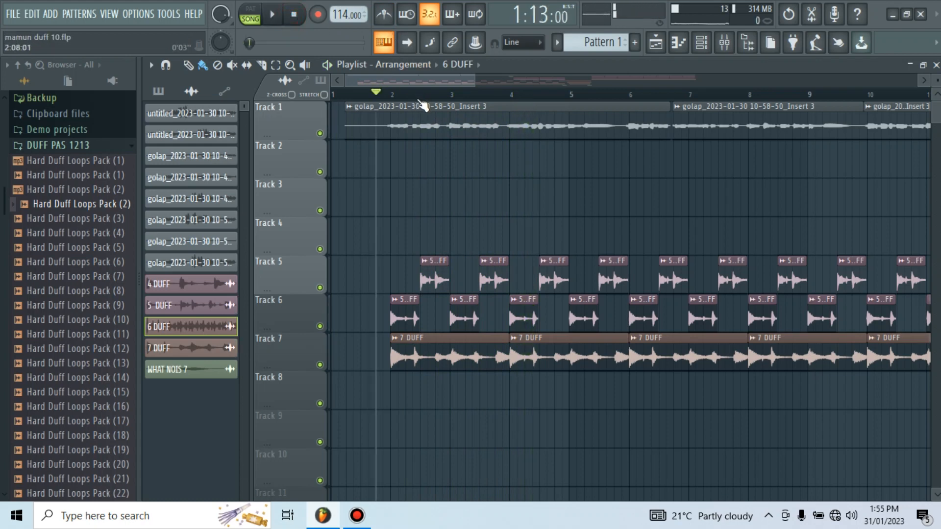
- Mute Track 1, turn the metronome on, and audition the duff tracks alone from 1:13:00
scroll(423, 105, down, 1)
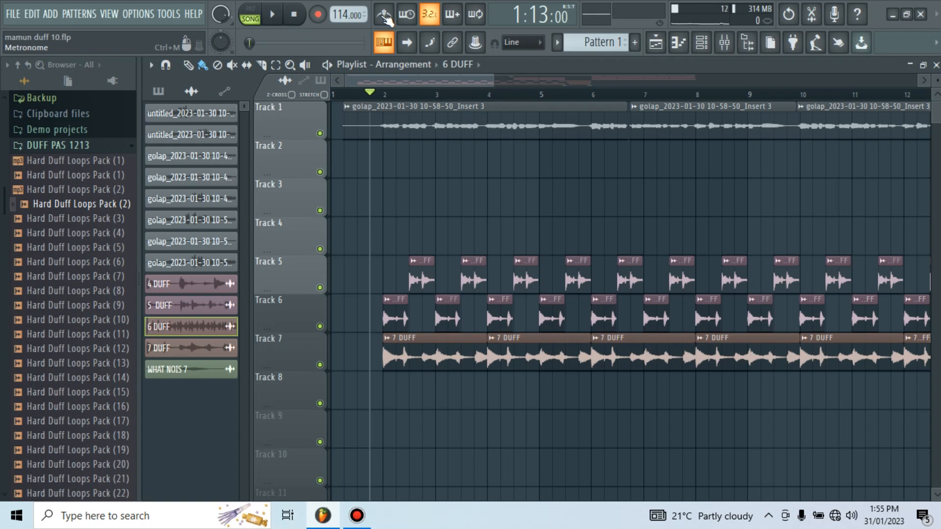
click(320, 133)
click(384, 14)
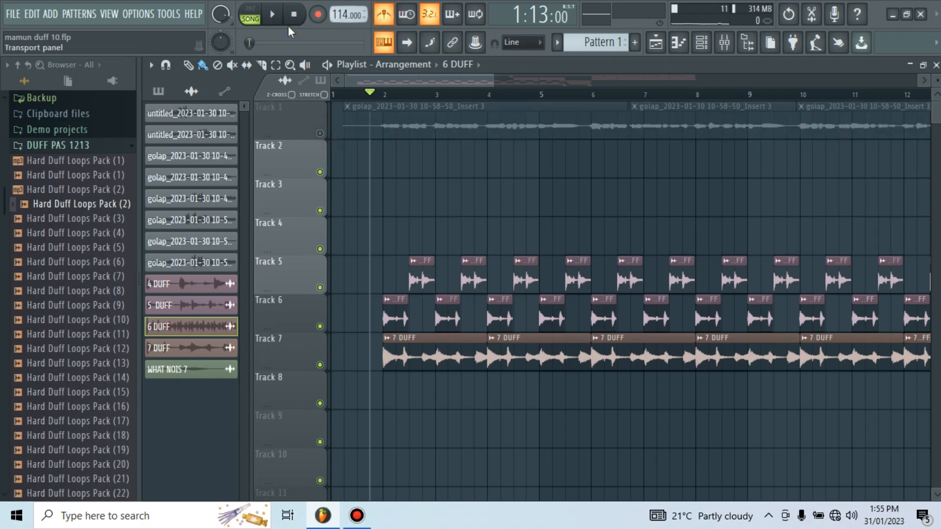
click(276, 19)
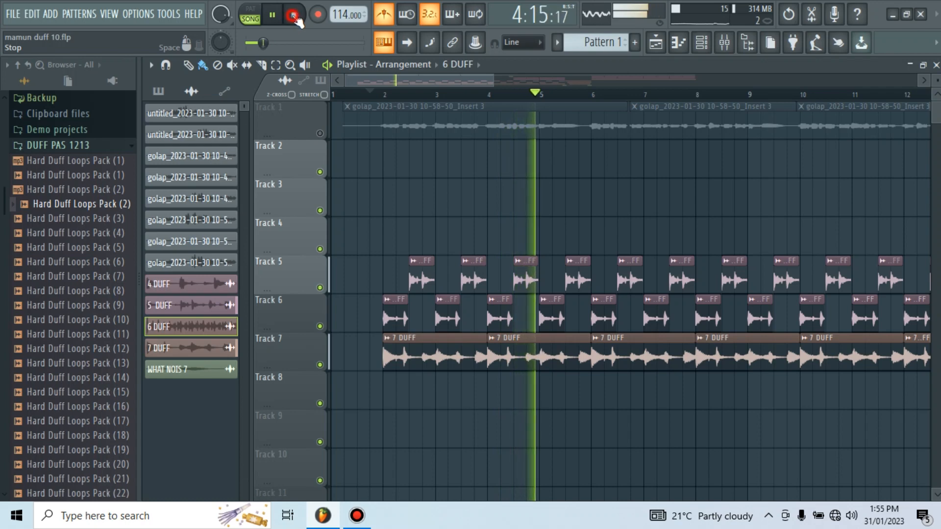
click(294, 16)
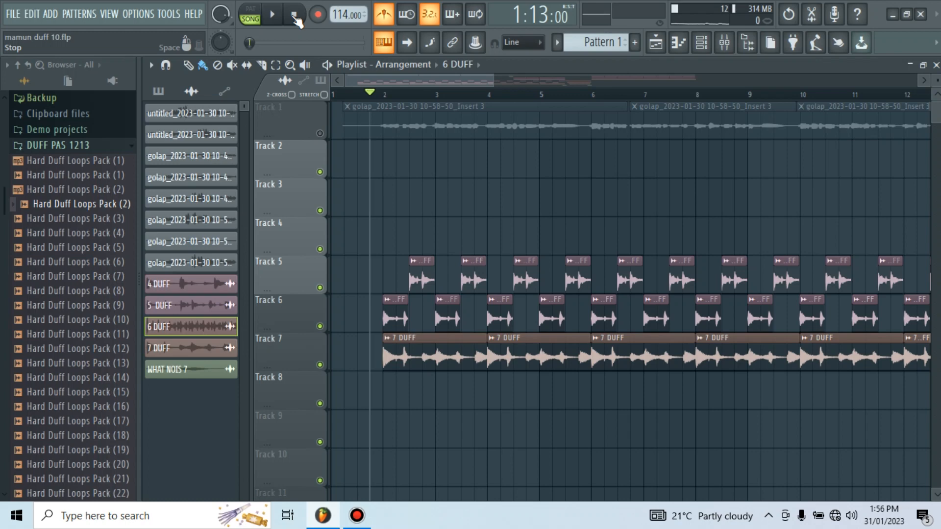
- Unmute Track 1, enable playlist auto-scrolling, and play the full arrangement from 1:13:00, turning the metronome off partway through
click(320, 133)
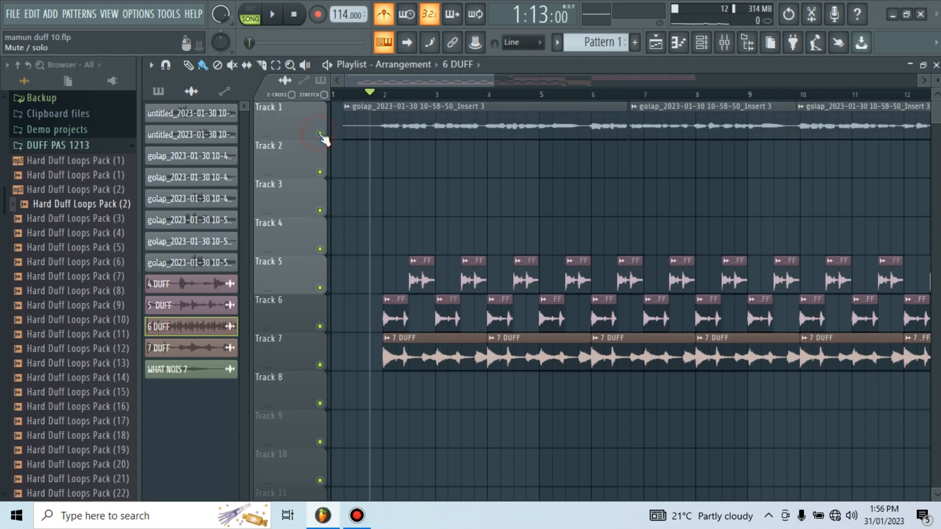
click(407, 42)
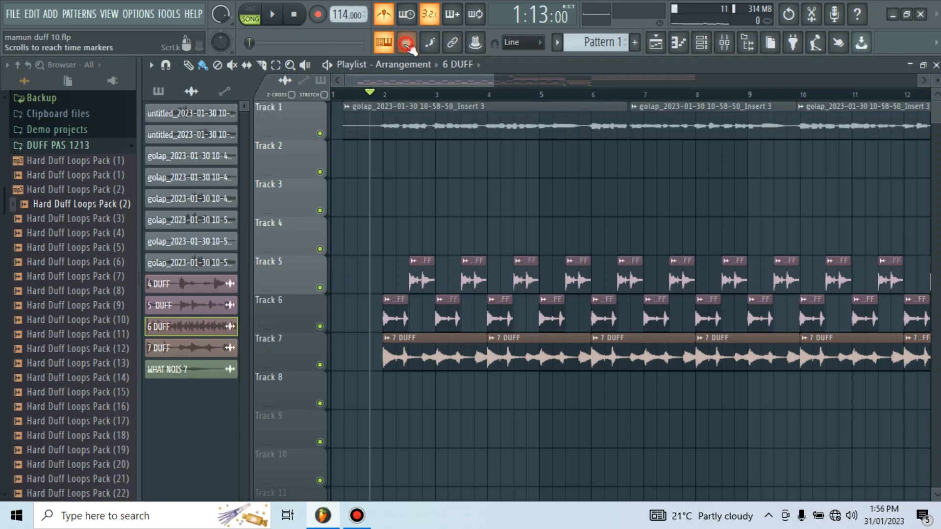
click(273, 15)
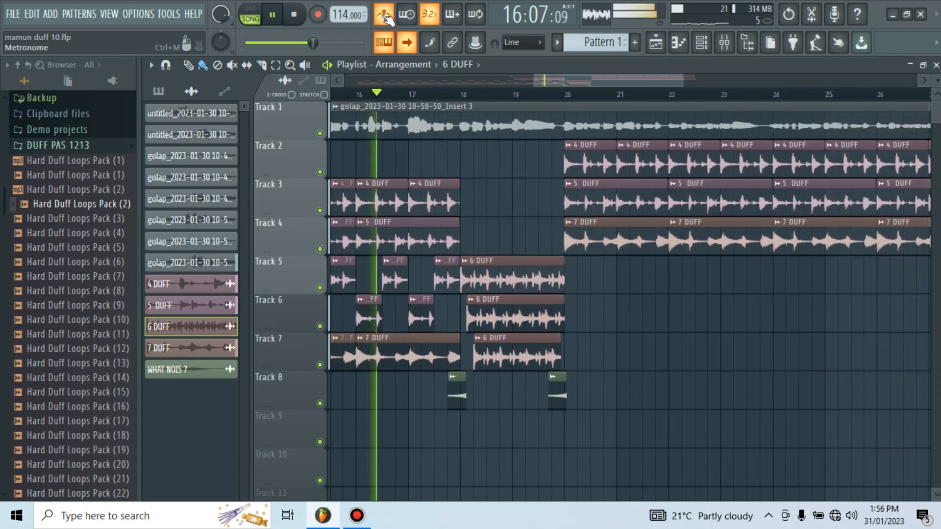
click(385, 16)
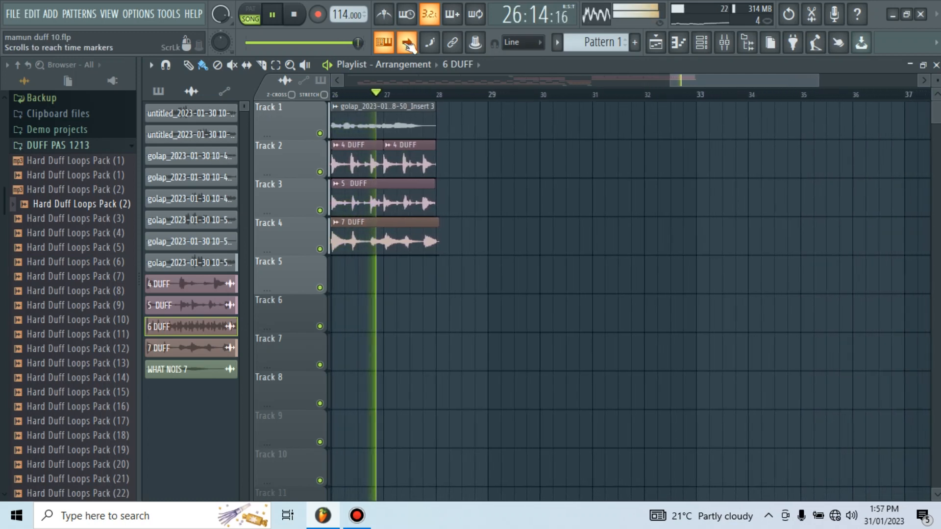
- Turn off playlist auto-scrolling, play the full arrangement again through bar 21, and stop with the playhead reset to 1:01:00
click(407, 45)
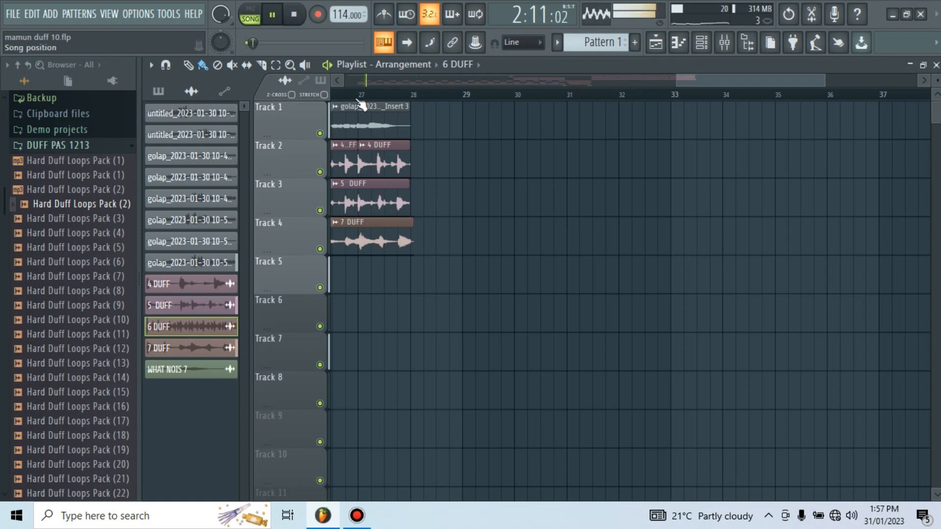
drag(736, 76, 407, 87)
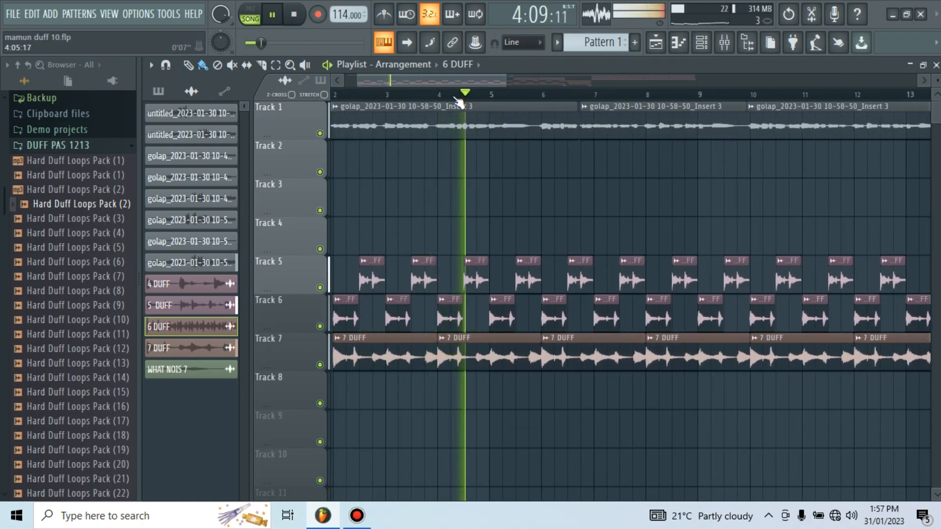
scroll(456, 99, down, 3)
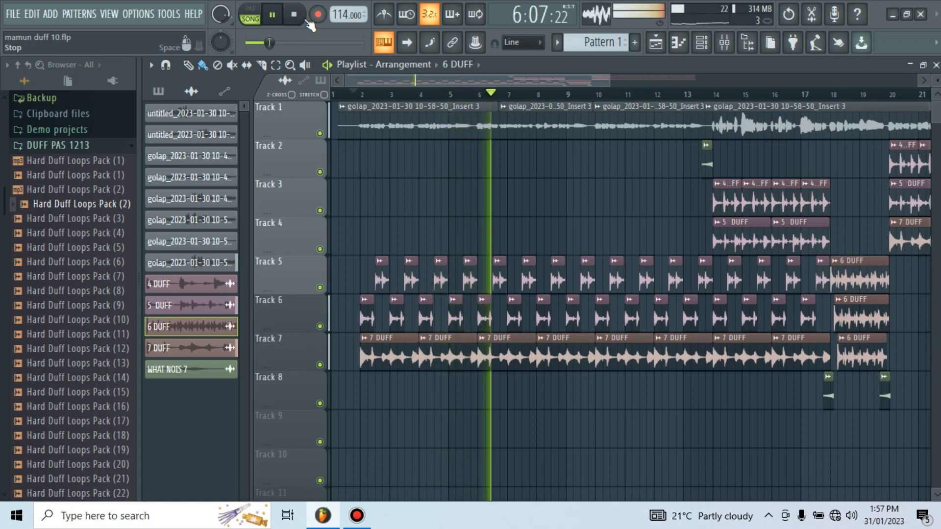
drag(435, 82, 452, 84)
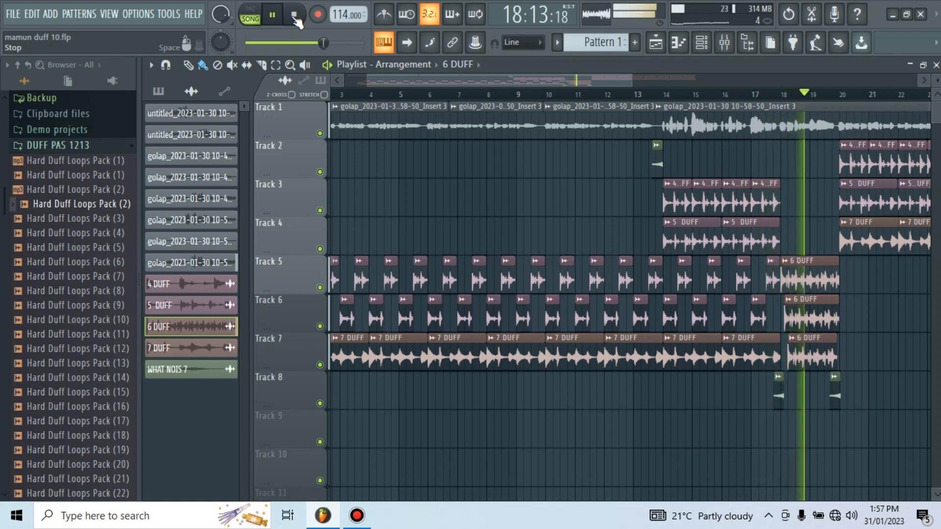
drag(405, 86, 510, 83)
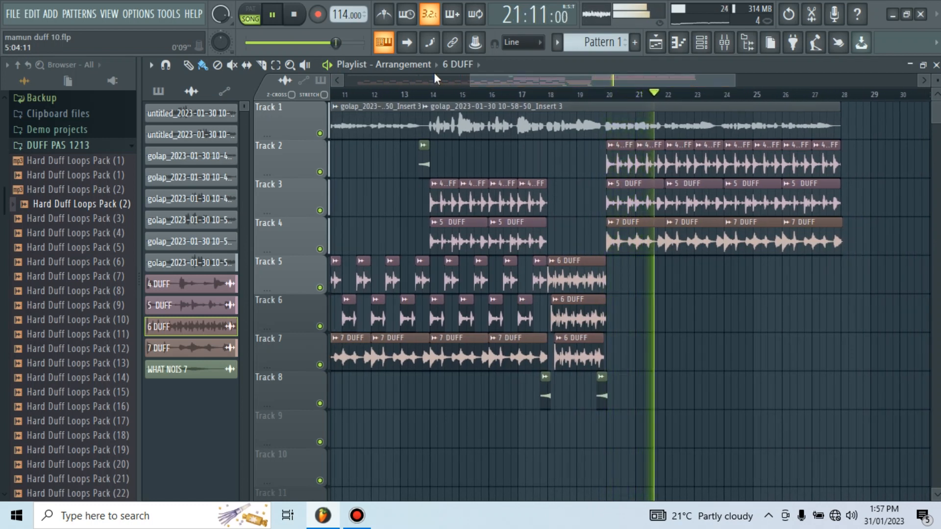
click(295, 18)
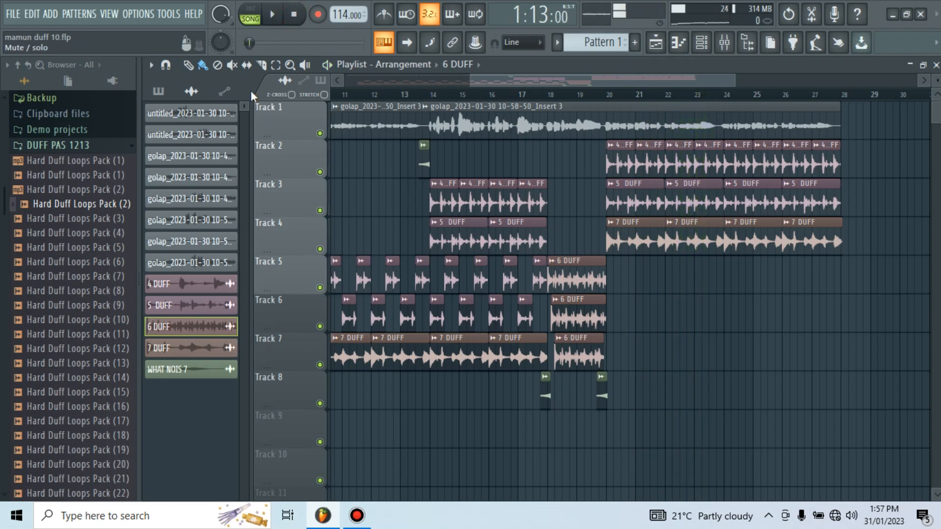
click(295, 17)
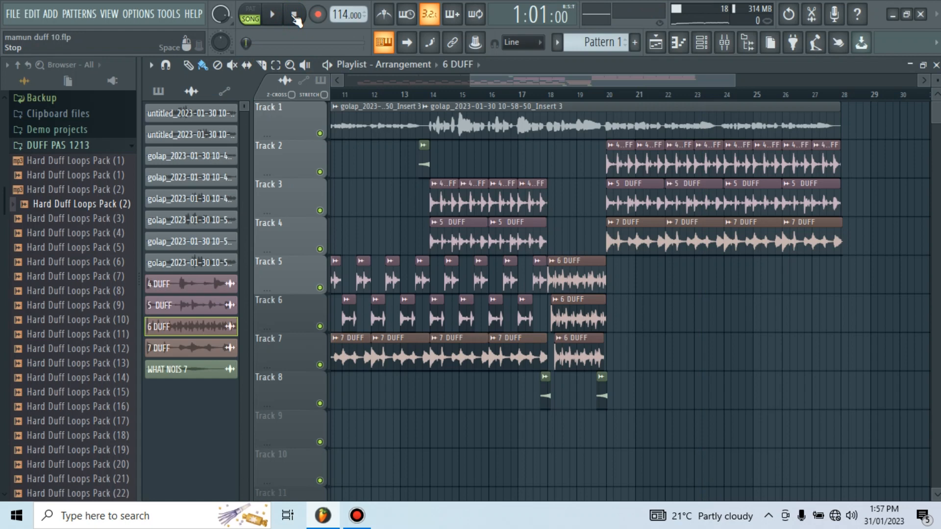
- Examine the clip layout of the vocal and duff tracks from bar 1 to the end of the arrangement
drag(534, 82, 419, 84)
scroll(433, 99, down, 4)
scroll(418, 97, up, 1)
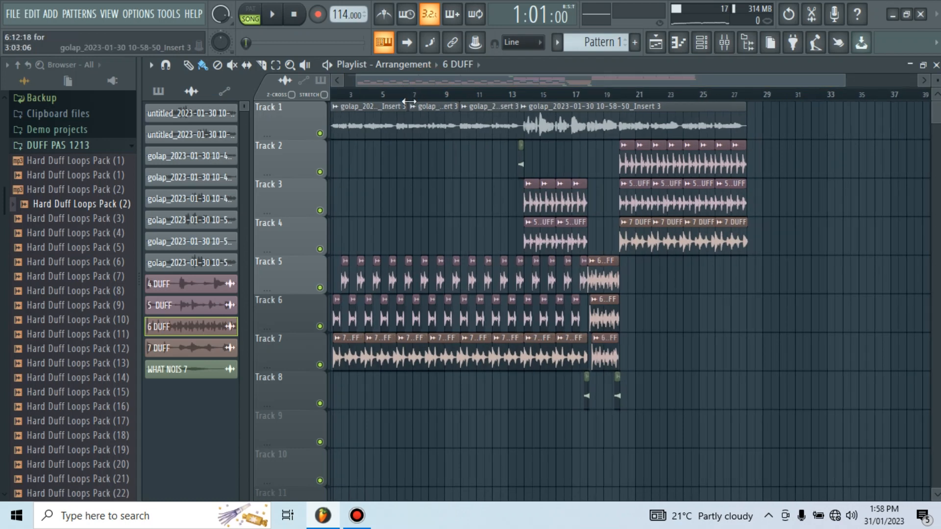
scroll(421, 97, up, 3)
scroll(356, 92, up, 3)
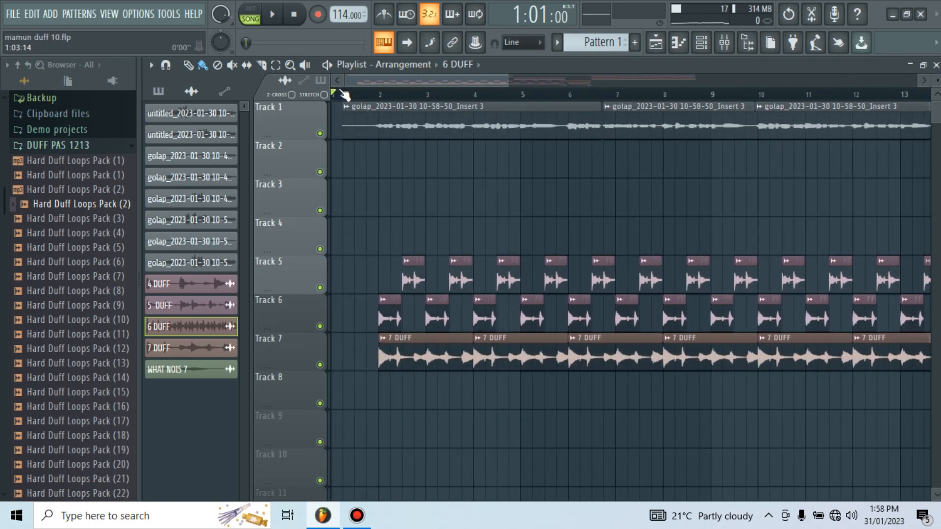
scroll(467, 103, down, 2)
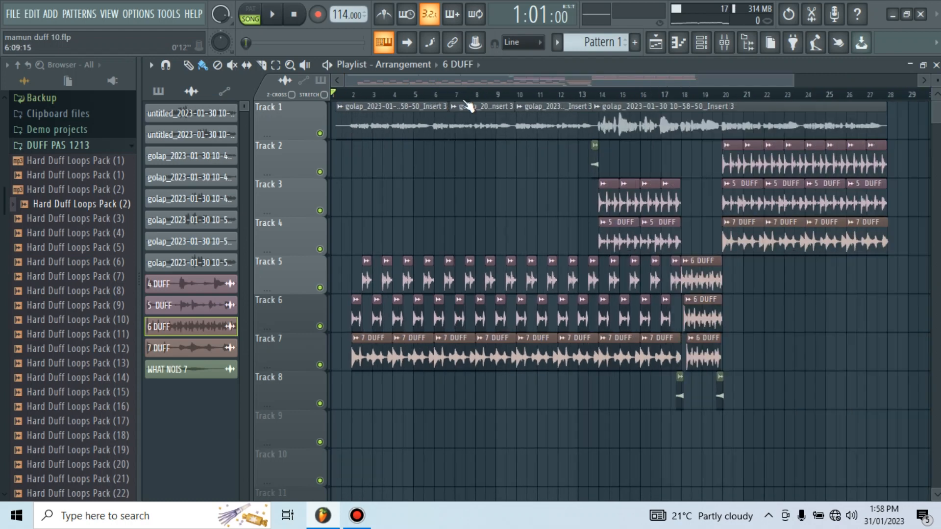
scroll(428, 89, down, 1)
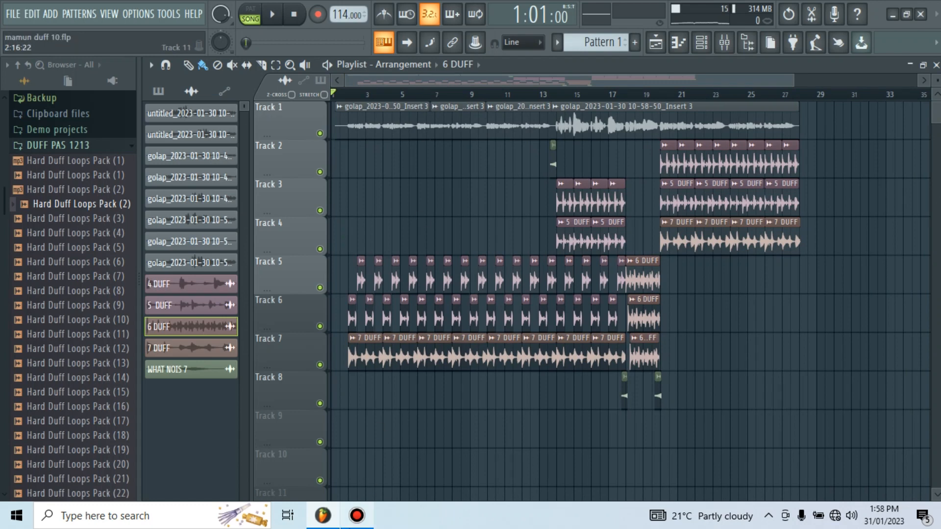
click(358, 516)
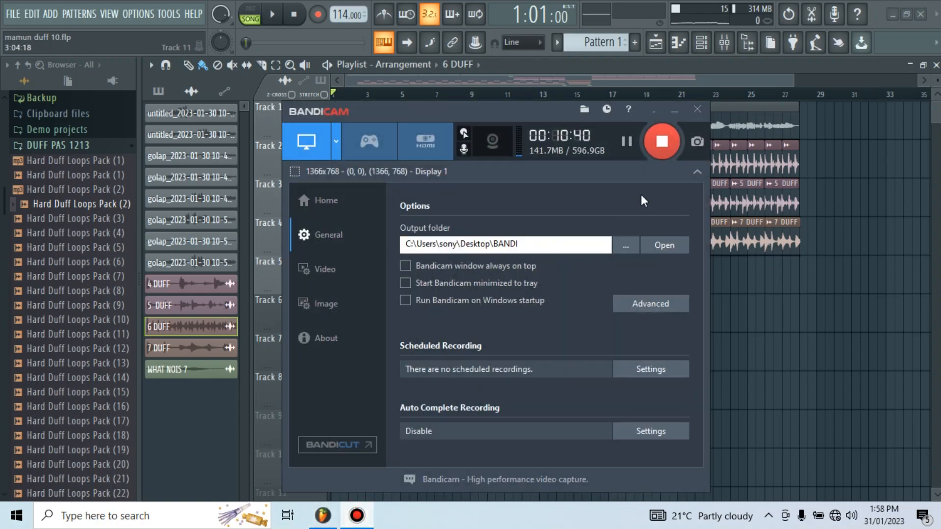